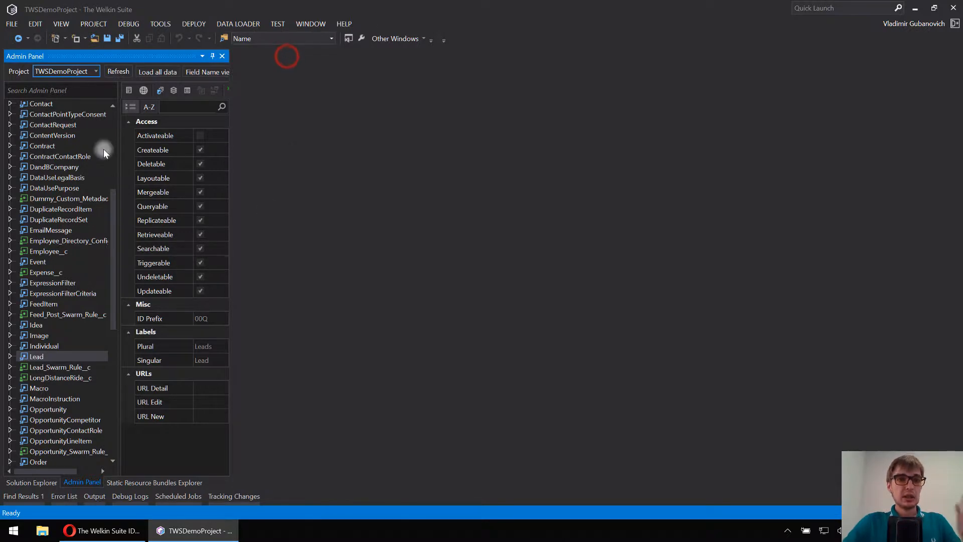
Step: Widen the object list and open the Lead object in the editor
left_click_drag(112, 291, 110, 157)
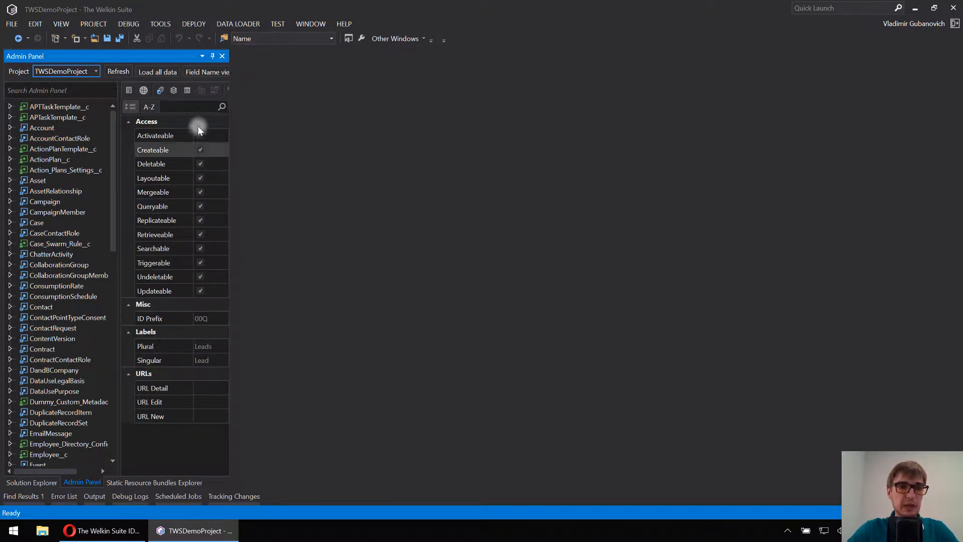
left_click_drag(229, 203, 265, 203)
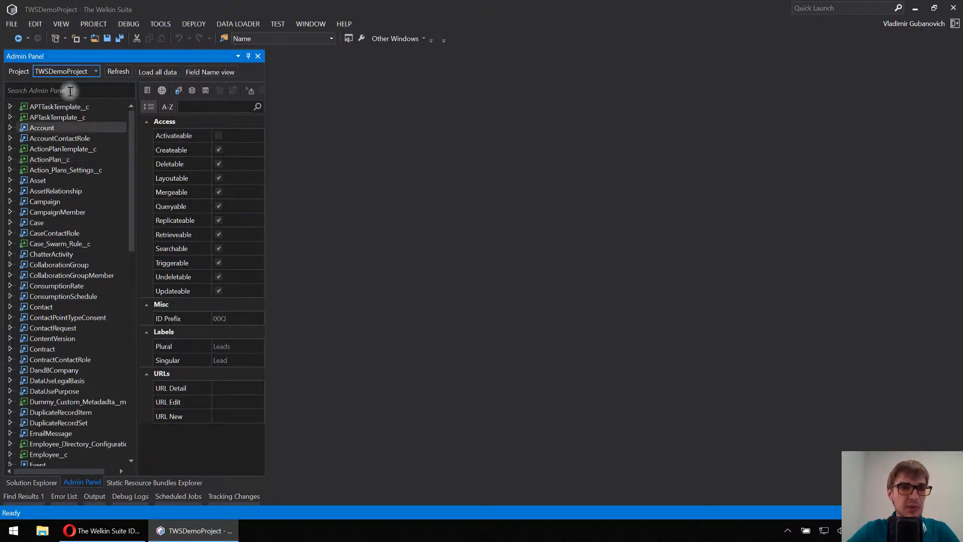
left_click_drag(130, 150, 137, 233)
scroll(56, 316, "down", 3)
right_click(37, 269)
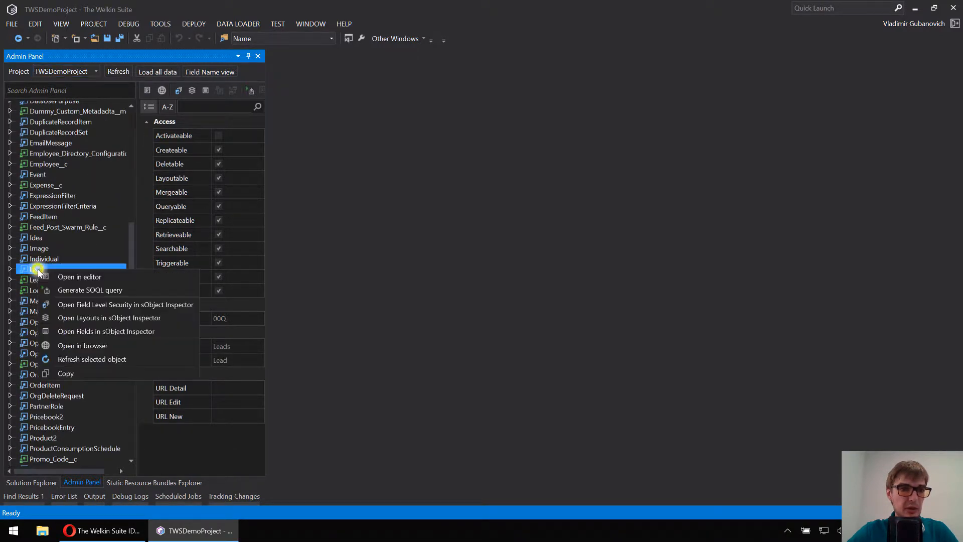
left_click(101, 278)
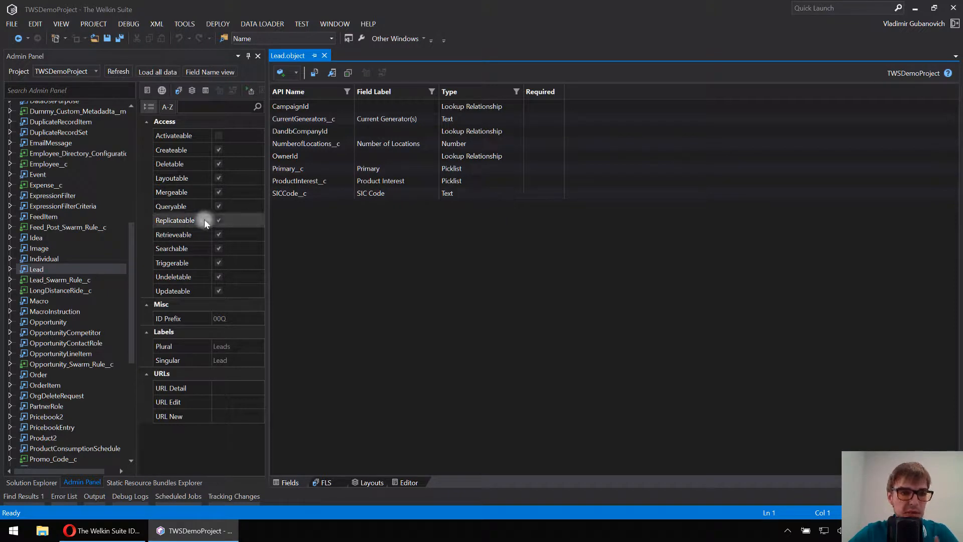
Step: Open the Account object, inspect the Dummy_Currency_Field__c properties and the Required markers in its field list, and close the object
left_click_drag(129, 249, 132, 123)
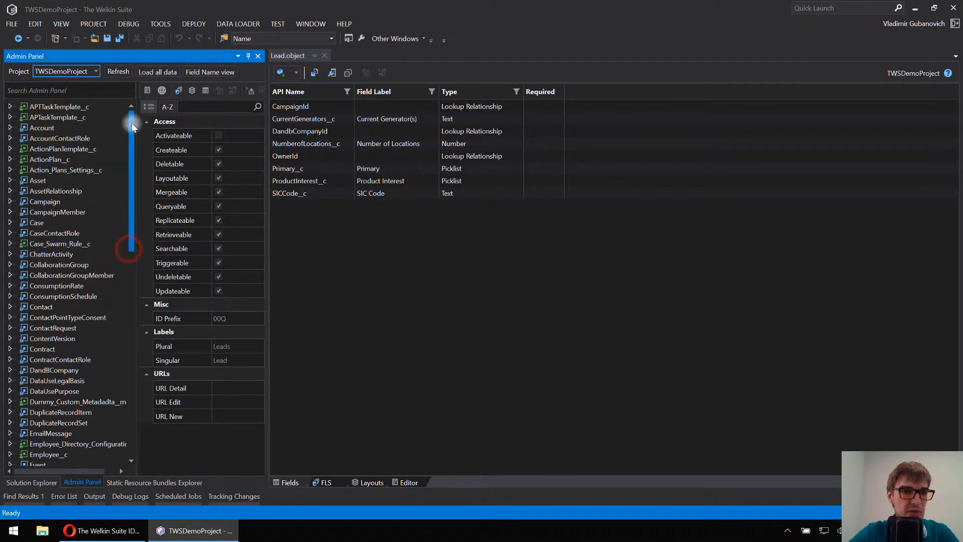
right_click(54, 128)
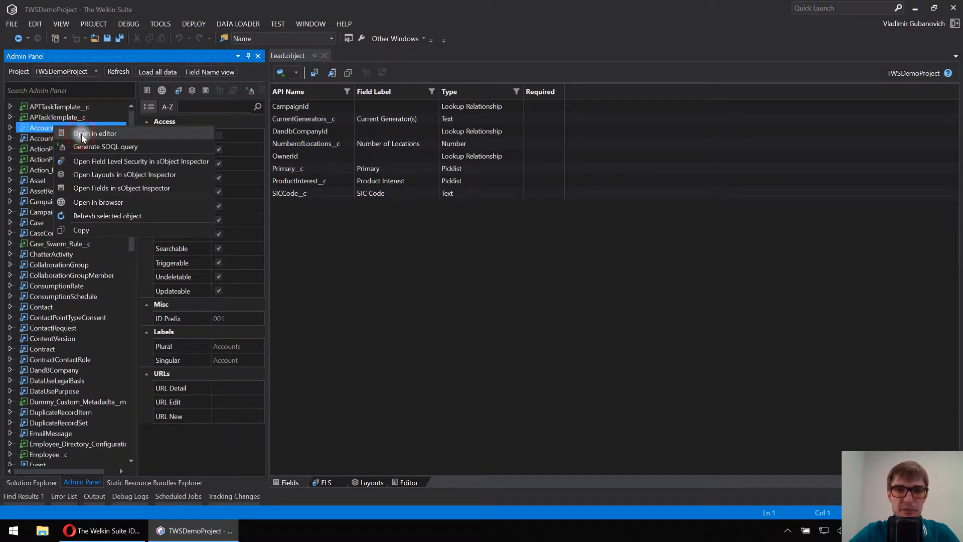
left_click(82, 134)
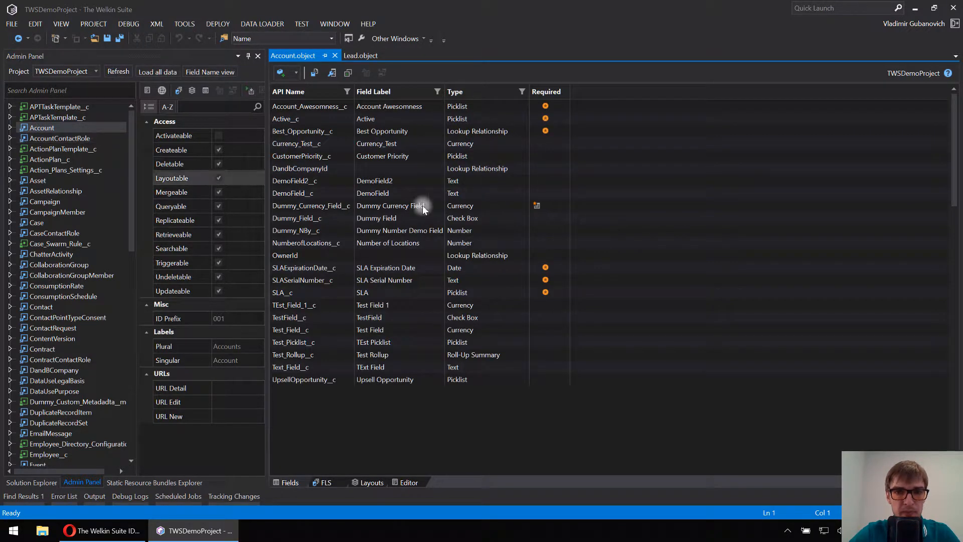
left_click(289, 206)
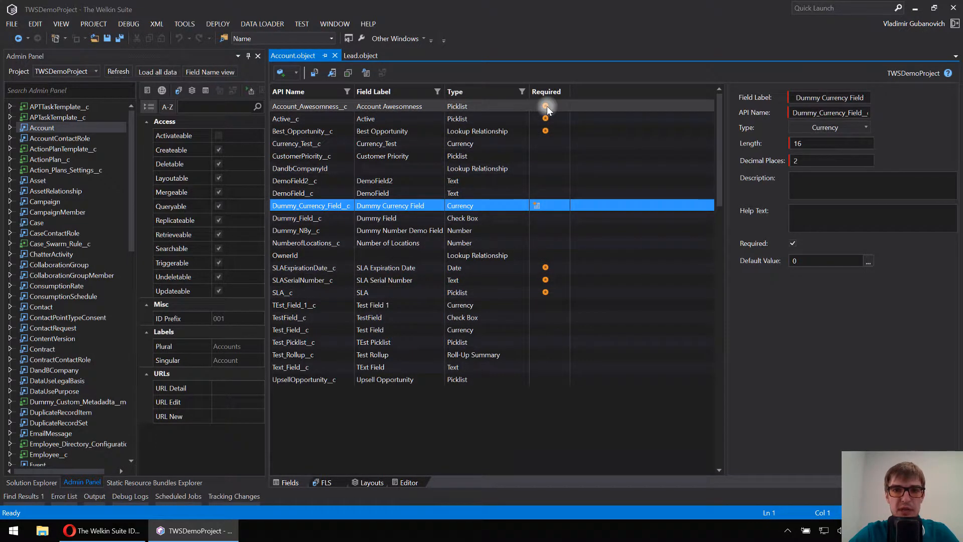
mouse_move(547, 108)
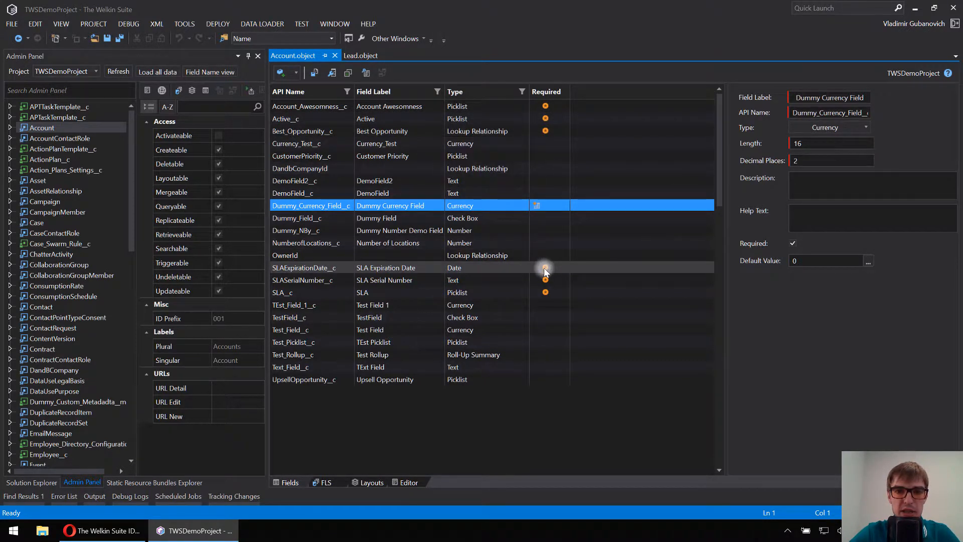
mouse_move(546, 280)
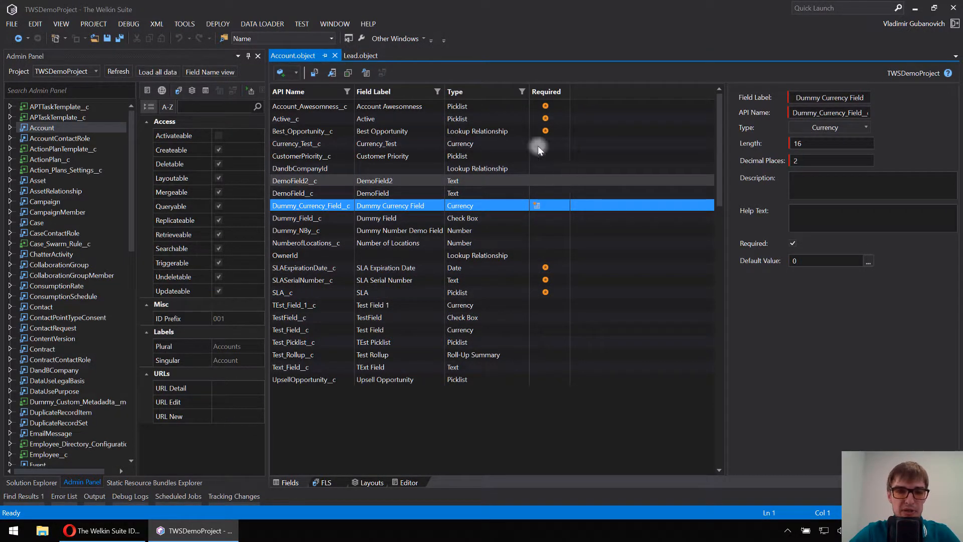
left_click(335, 56)
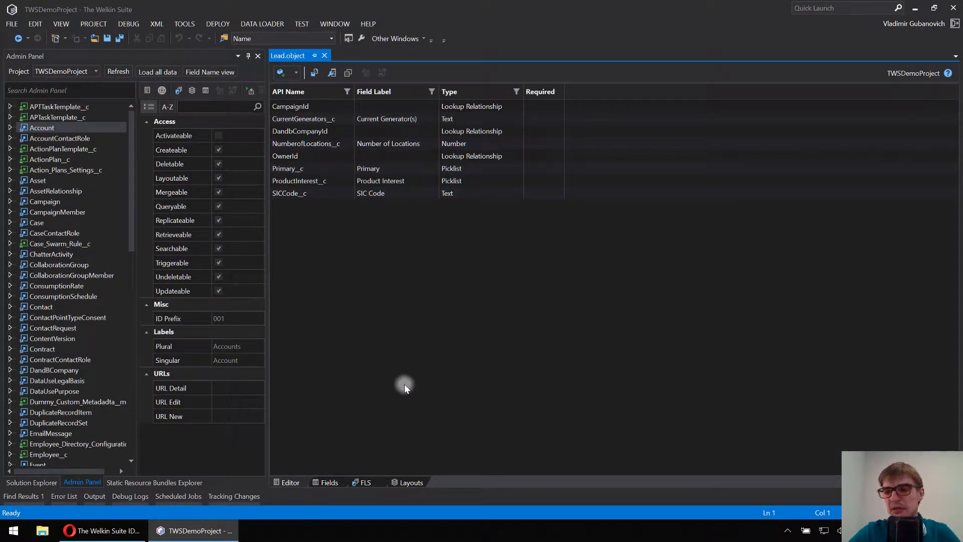
Step: Examine the Lead object's XML source and the properties of its CurrentGenerators__c field
left_click(292, 484)
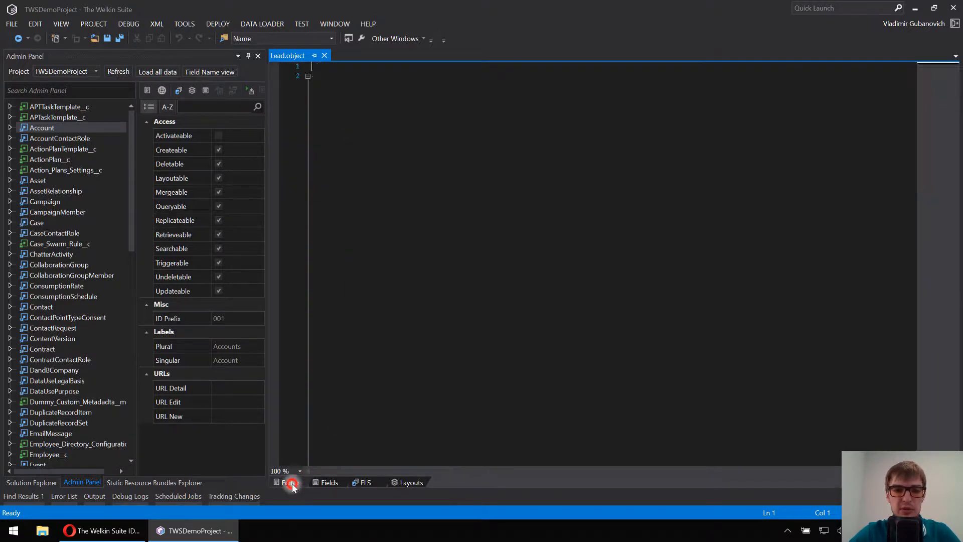
left_click_drag(926, 92, 942, 416)
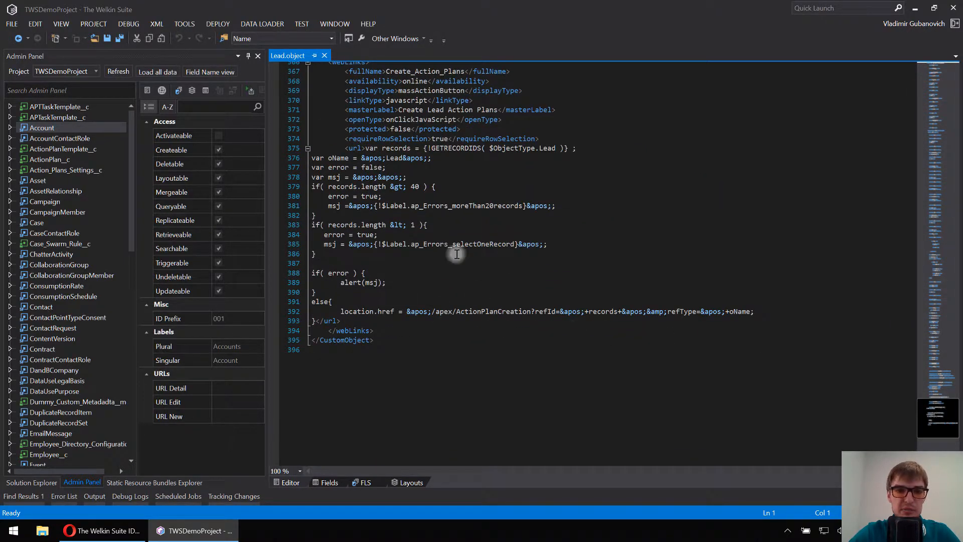
scroll(499, 326, "up", 6)
scroll(499, 326, "up", 16)
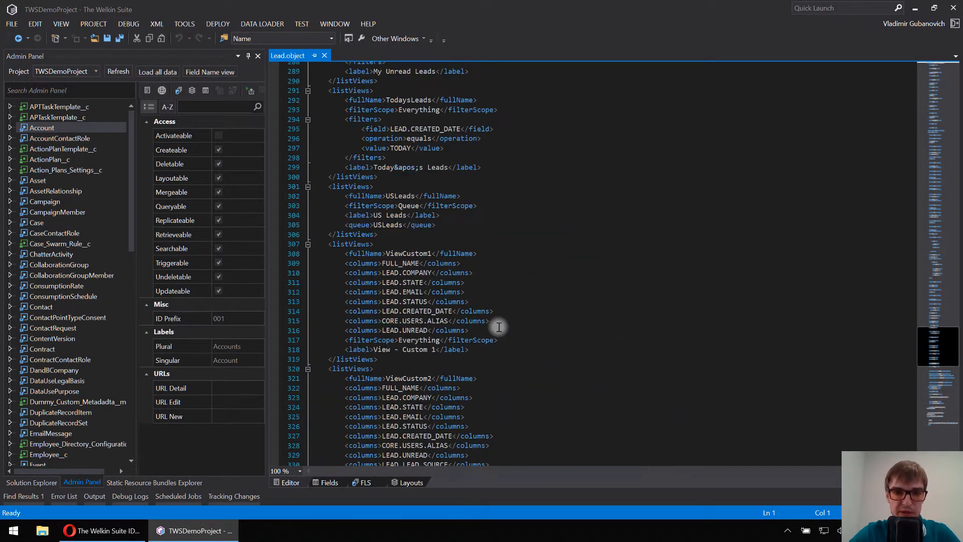
left_click(328, 482)
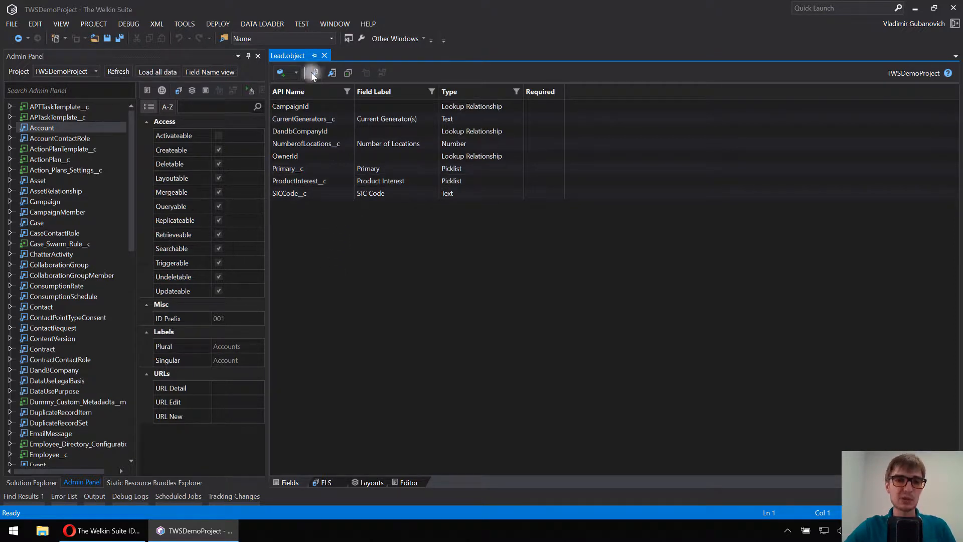
left_click(304, 119)
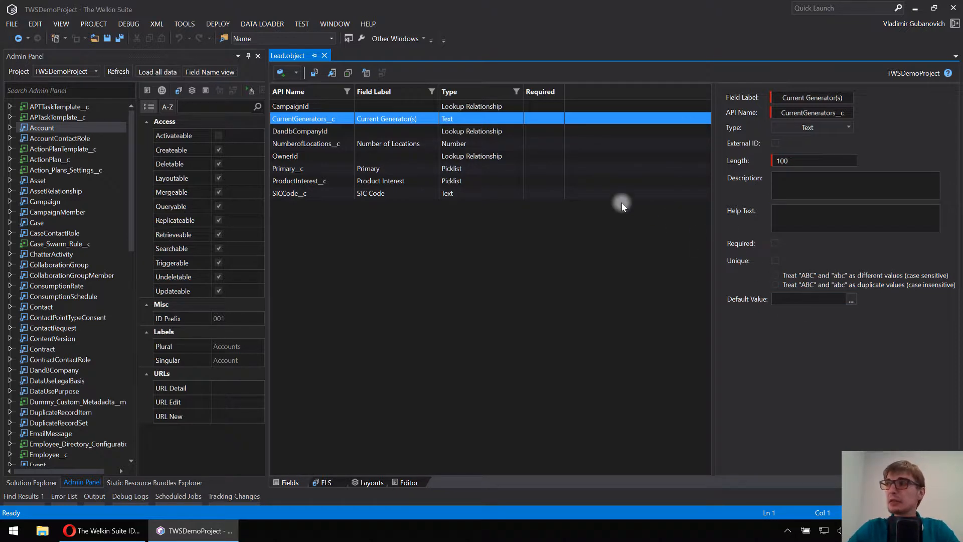
Step: Add a Text field labelled "Skype ID" with a length of 50 to the Lead object
left_click(296, 73)
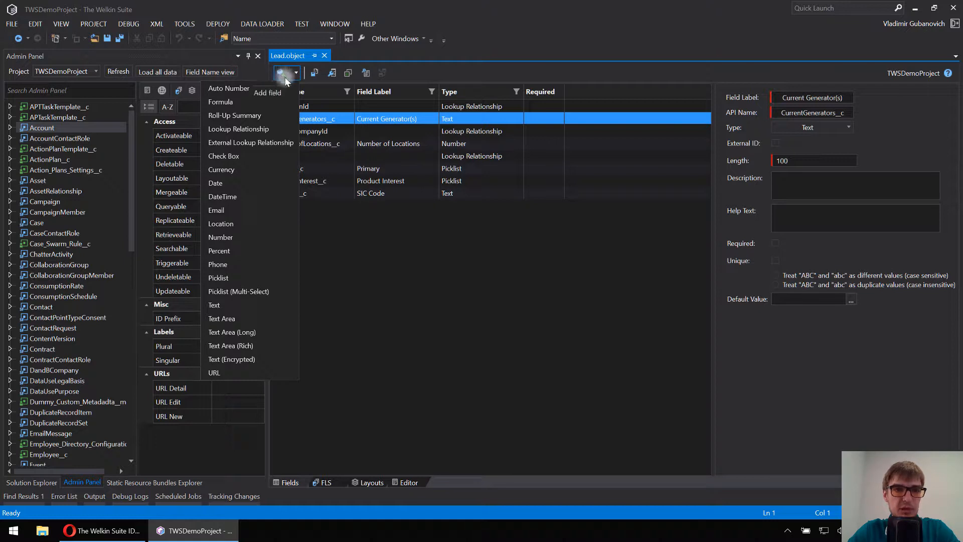
left_click(267, 306)
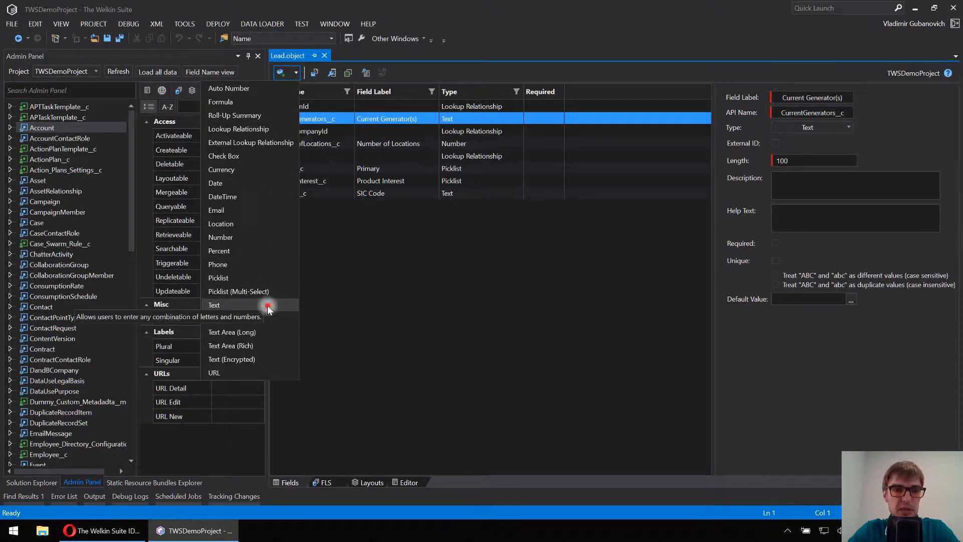
left_click(807, 101)
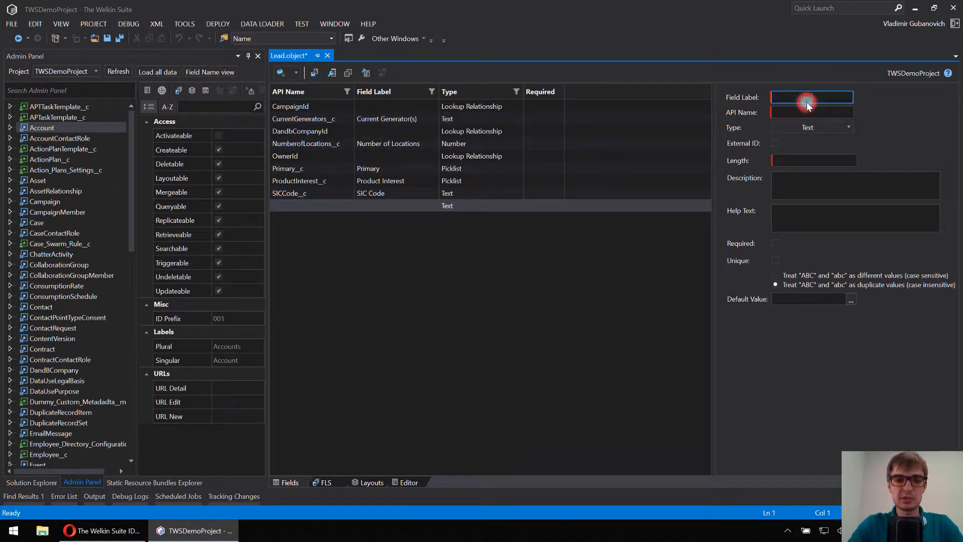
type("Skype ID")
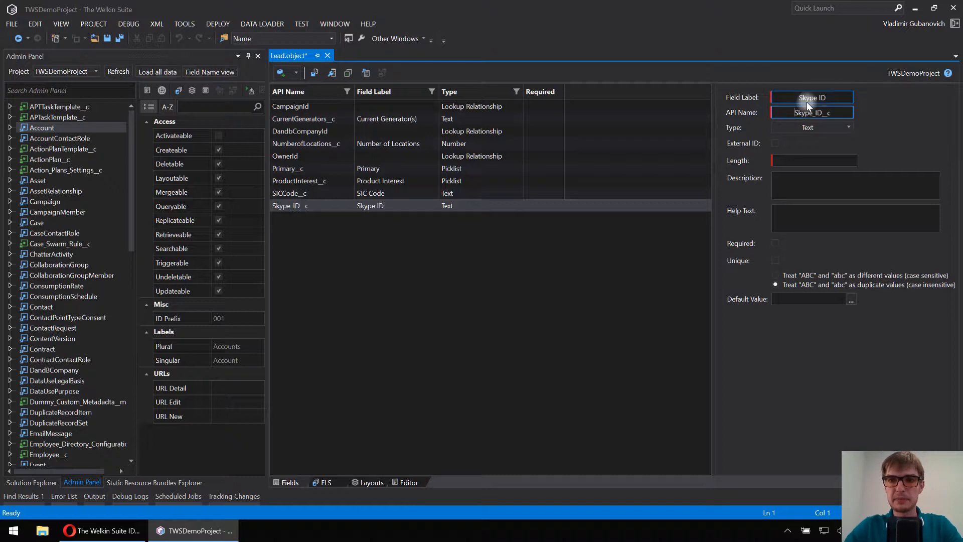
key("Tab")
left_click(791, 160)
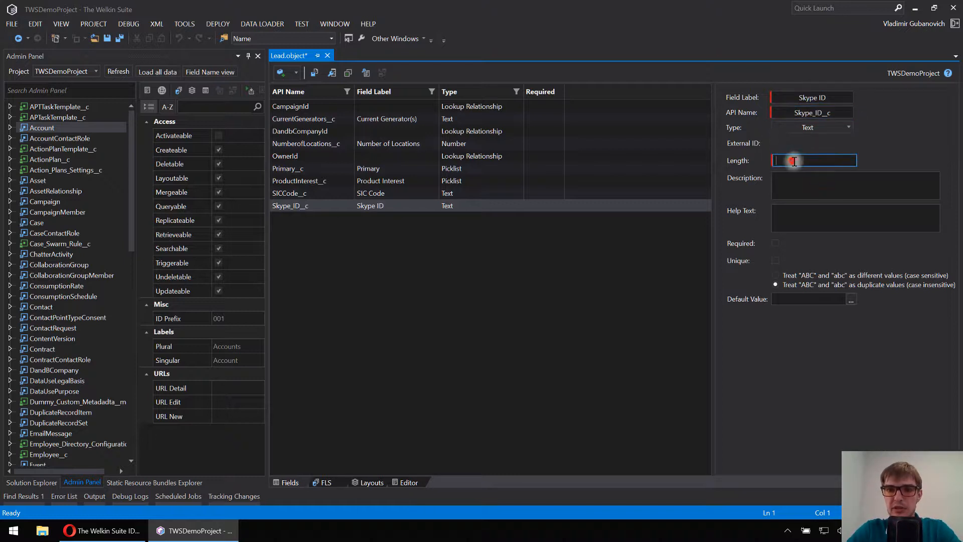
type("50")
left_click(791, 195)
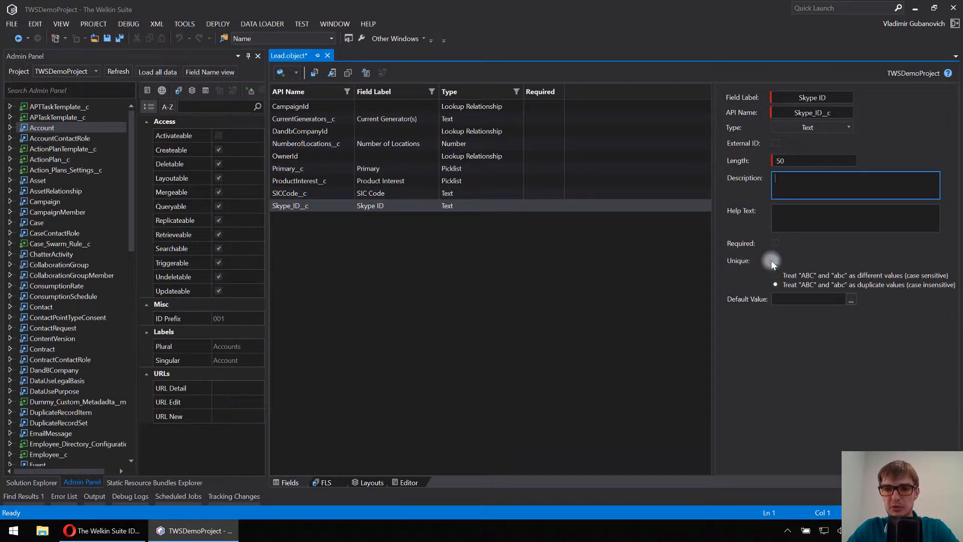
left_click(790, 276)
left_click(790, 215)
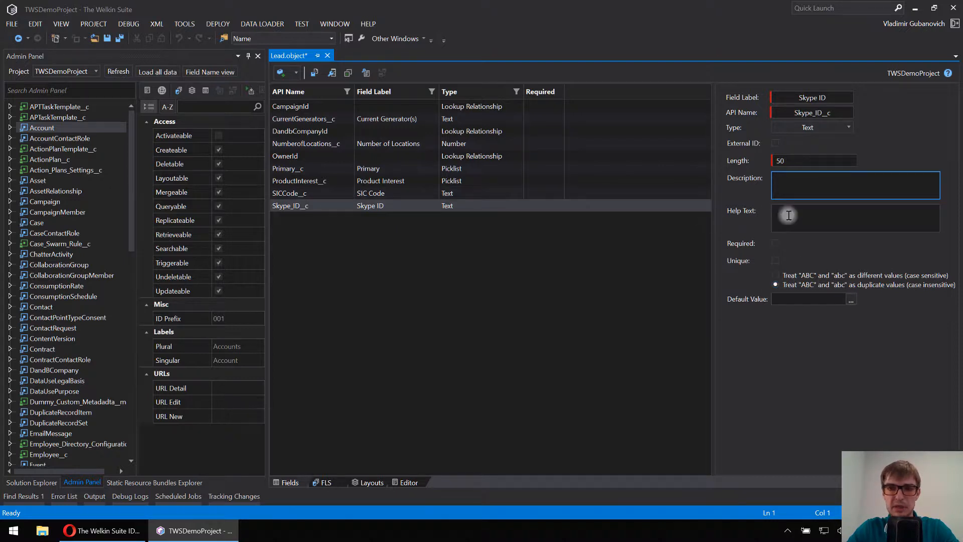
Step: Add a Check Box field labelled "Is Salesforce Partner?" to Lead, with the API name Is_Salesforce_Partner__c
left_click(286, 73)
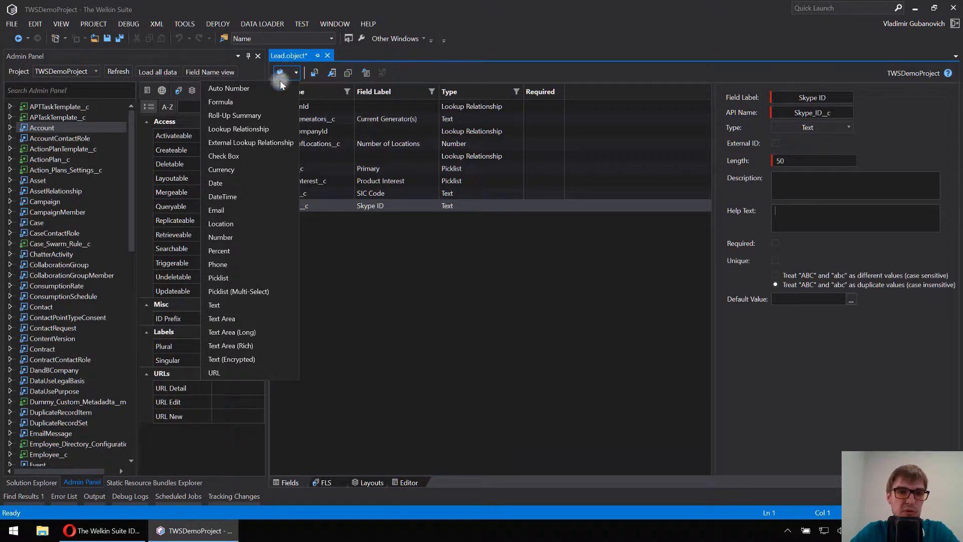
left_click(252, 156)
left_click(808, 98)
type("Is Sa")
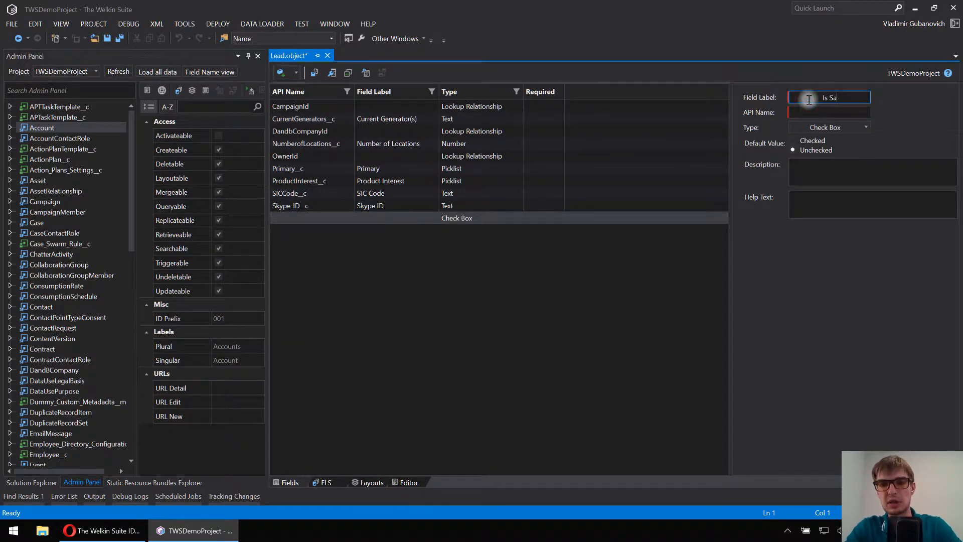
type("lesforce Partner?")
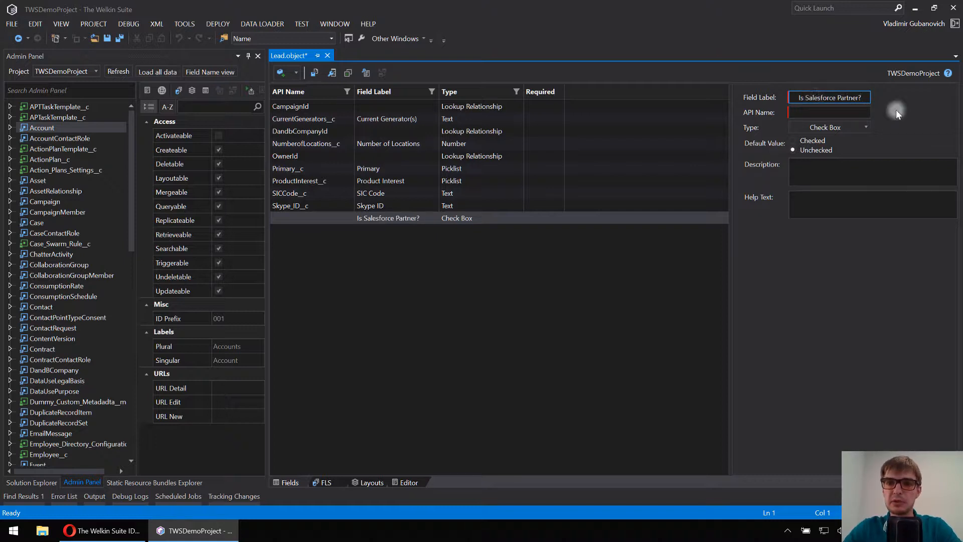
key("Tab")
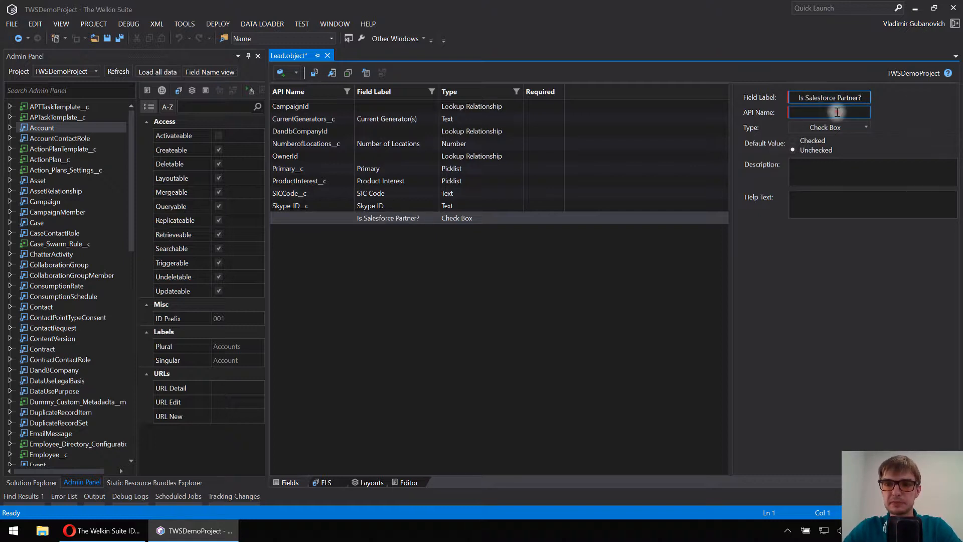
left_click(862, 114)
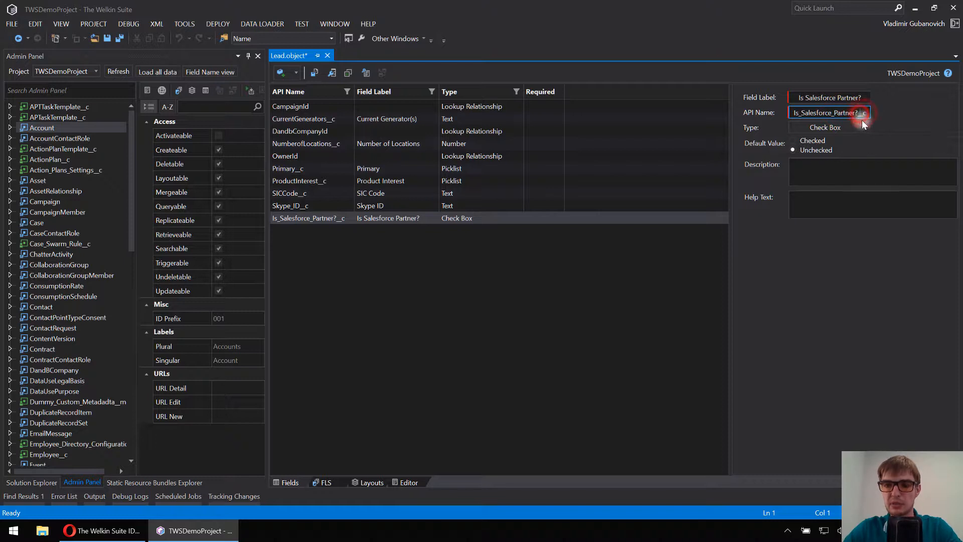
key("BackSpace")
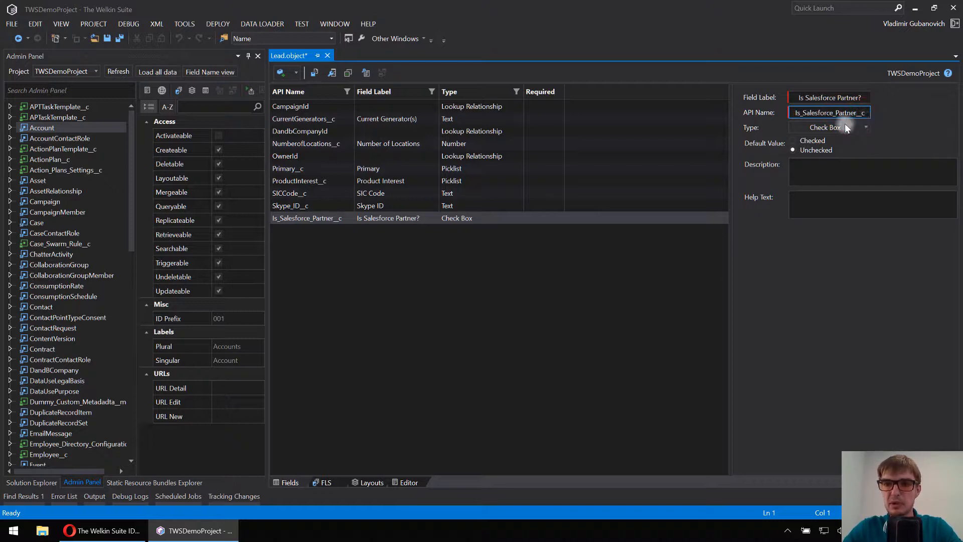
left_click(809, 176)
left_click(832, 243)
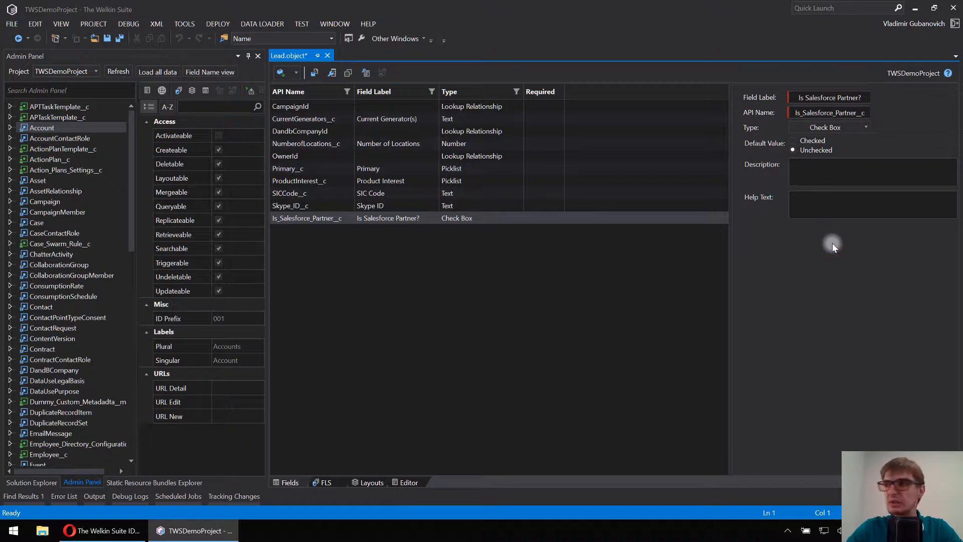
Step: Add a Lookup Relationship field labelled "Account Manager" to Lead, with API name Account_Manager__c and related to Contact
left_click(296, 73)
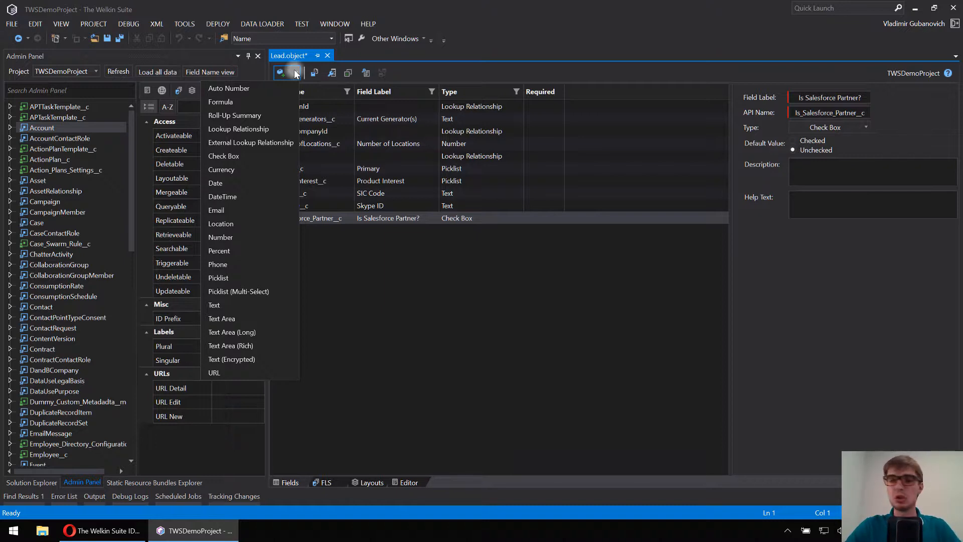
left_click(273, 129)
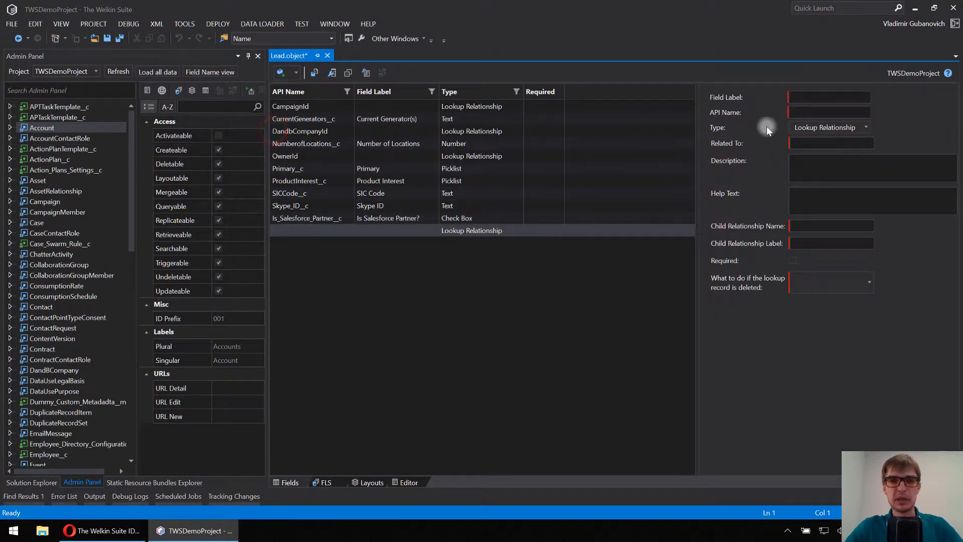
left_click(828, 98)
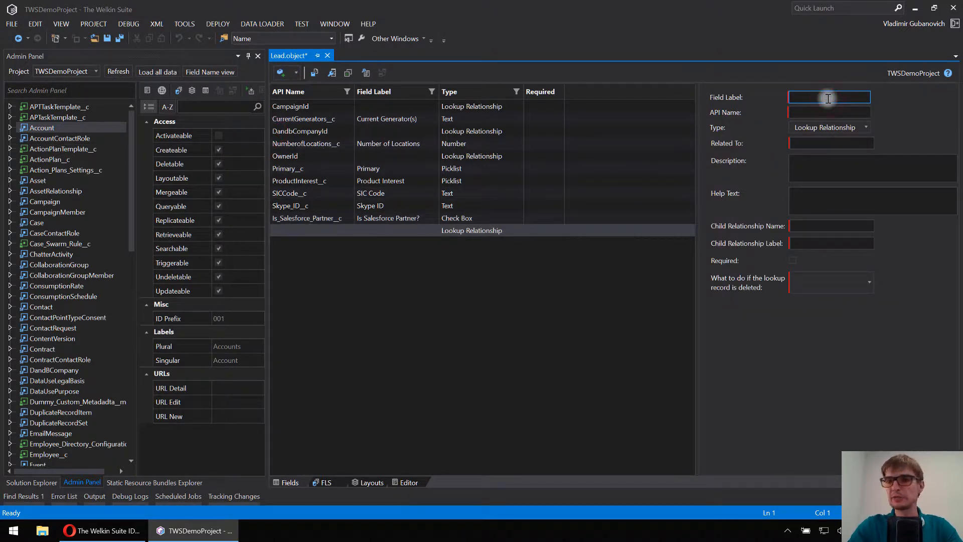
type("Account M")
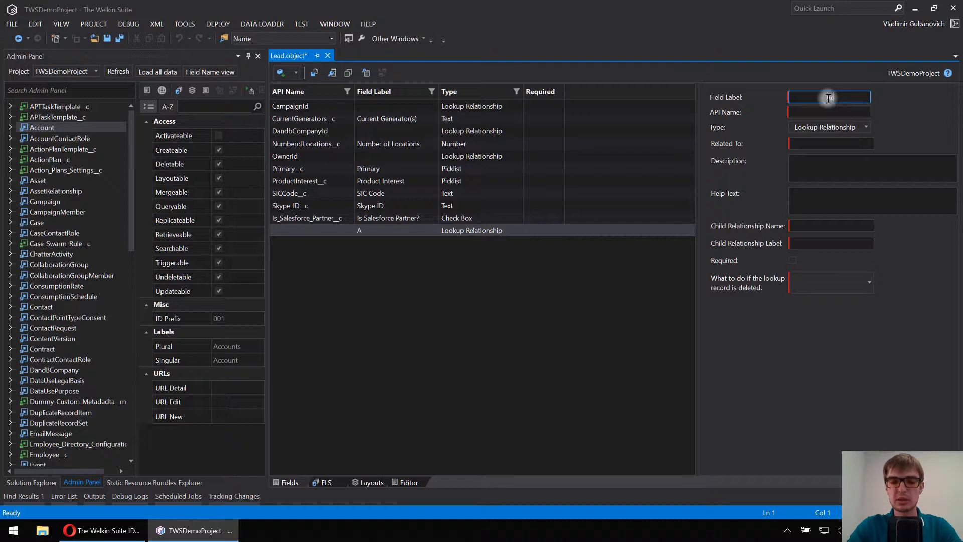
type("er")
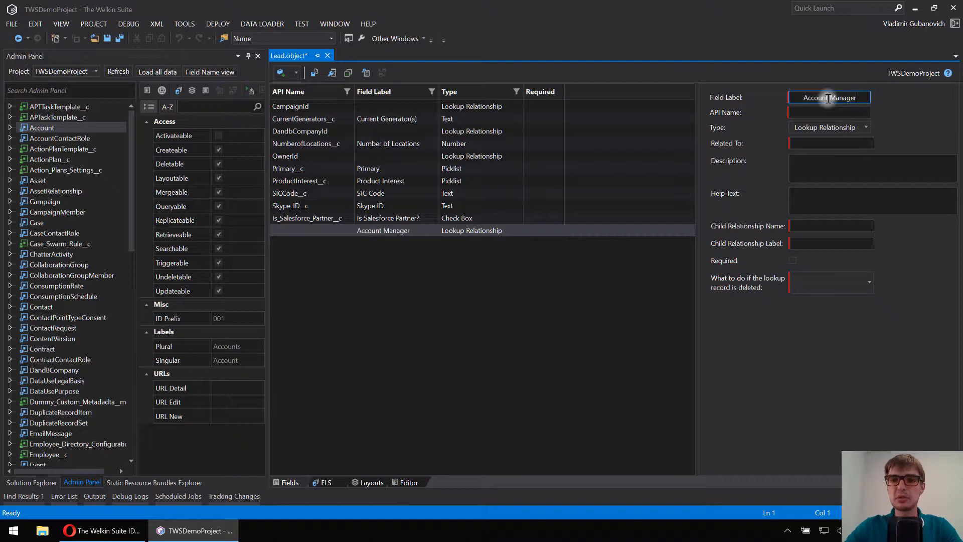
left_click(847, 112)
left_click(907, 126)
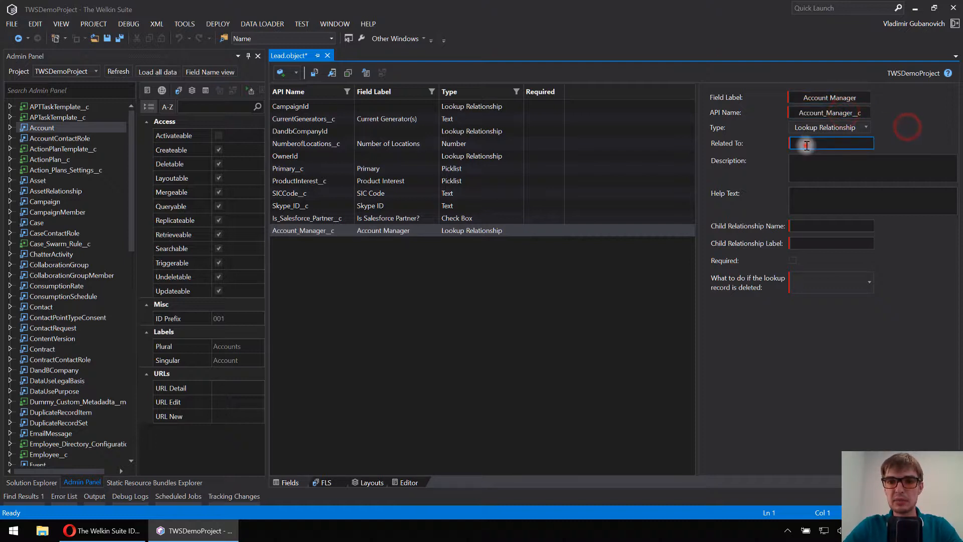
left_click(848, 144)
type("Contact")
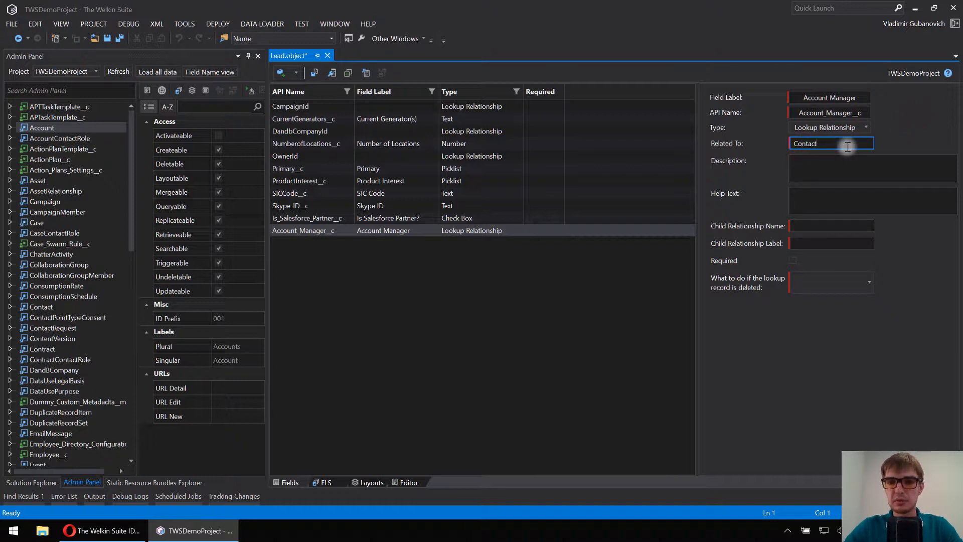
Step: Set the Account Manager field's child relationship name and label to "Leads" and clear its value if the lookup record is deleted
left_click(821, 227)
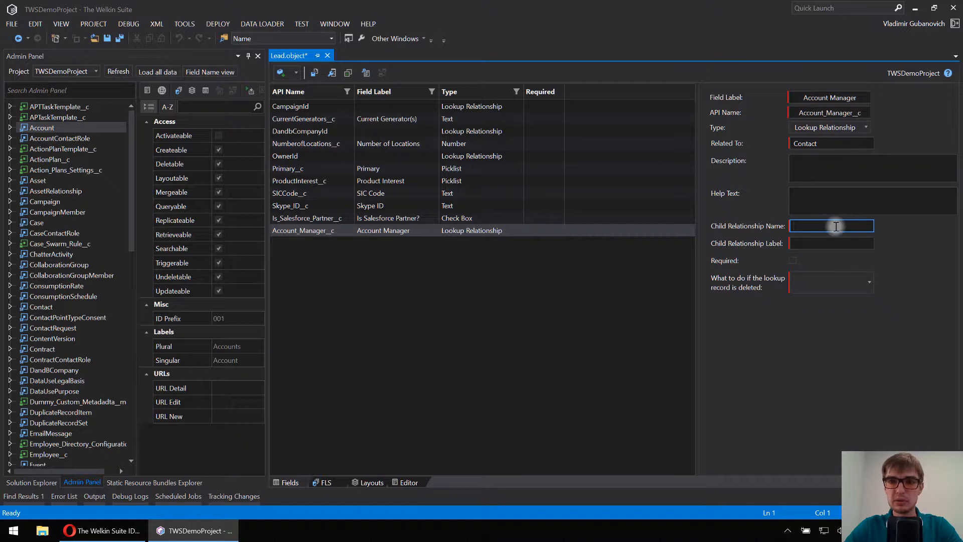
type("Leads")
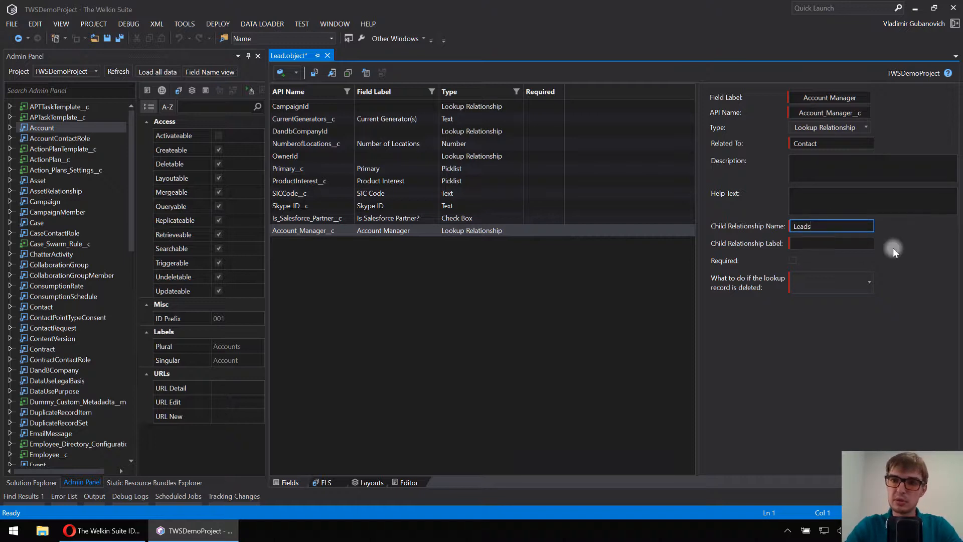
key("Tab")
type("Leads")
left_click(913, 260)
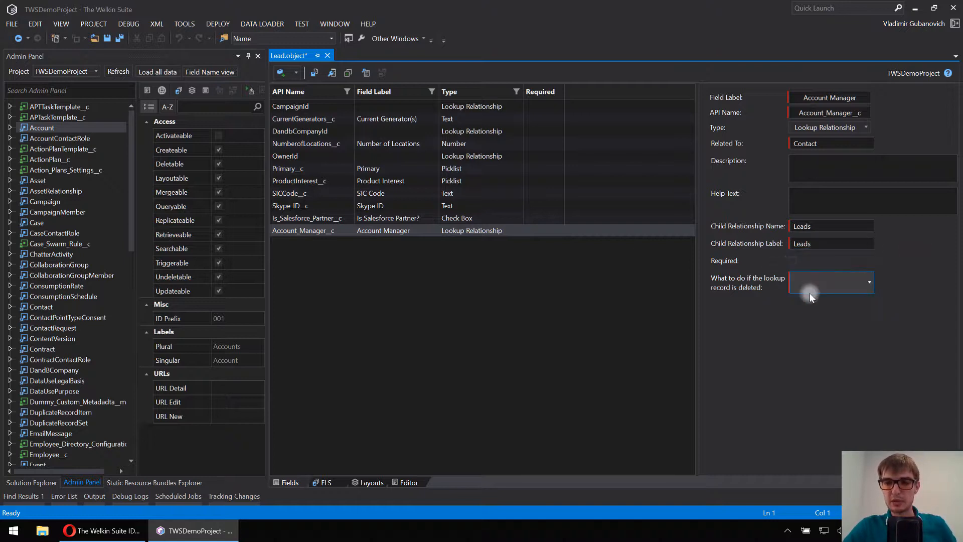
left_click(853, 289)
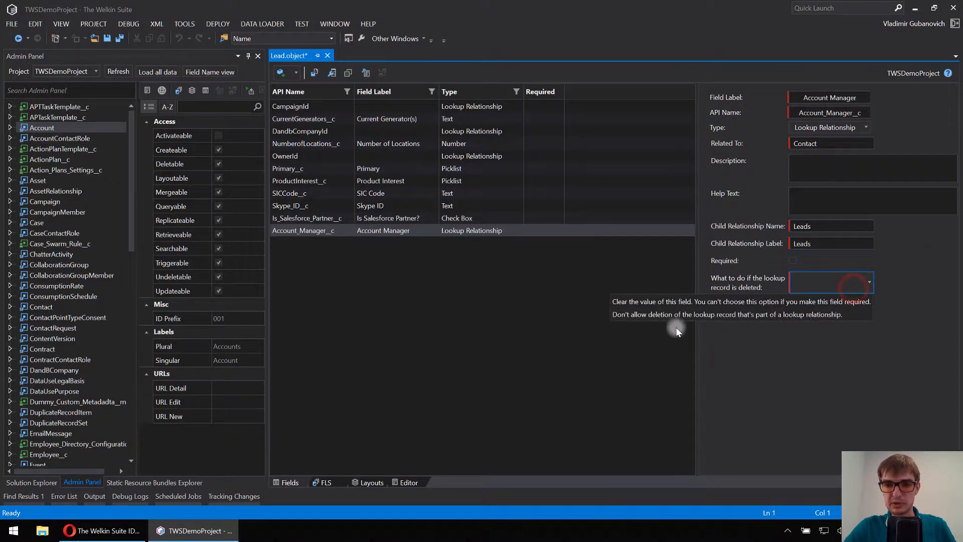
left_click(710, 302)
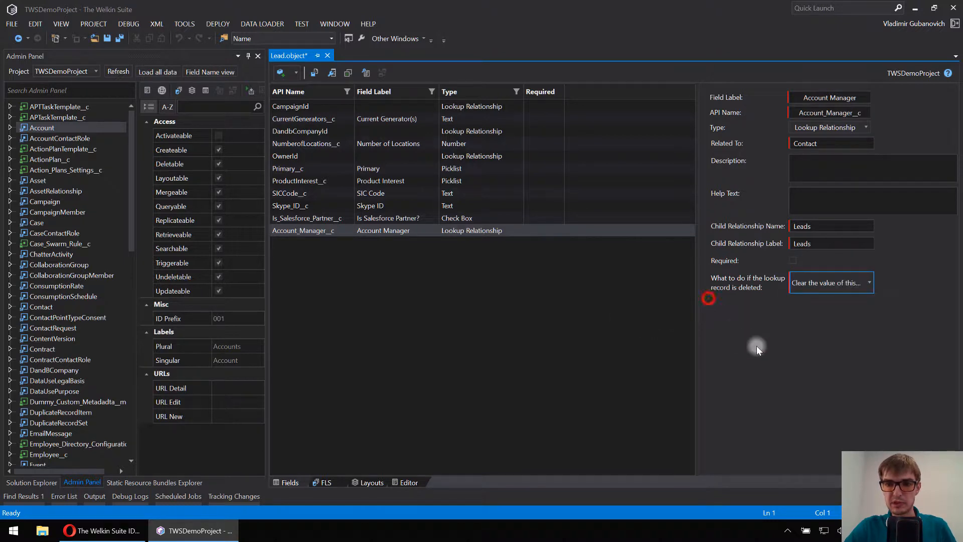
left_click(825, 172)
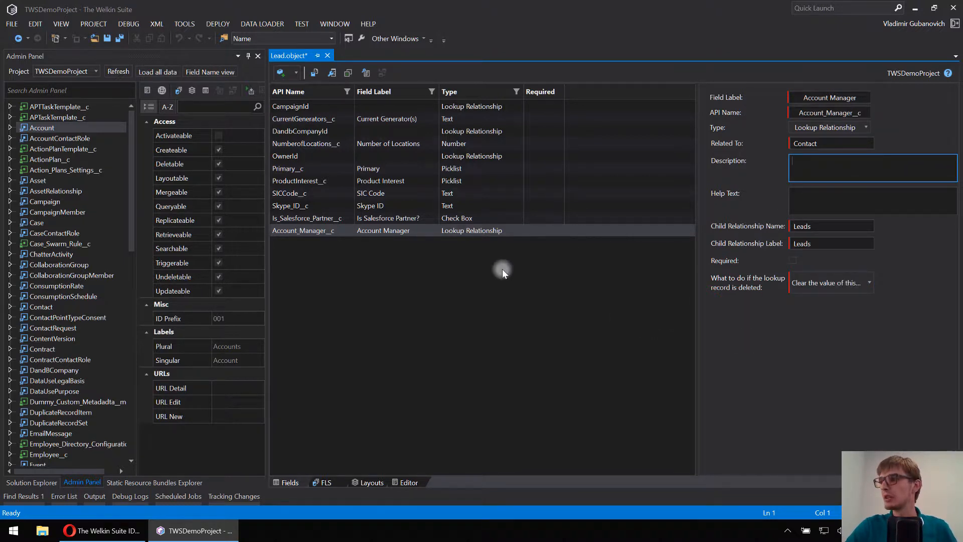
Step: Add a Picklist (Multi-Select) field labelled "Spoken Languages" to Lead, with the API name Spoken_Languages__c
left_click(294, 73)
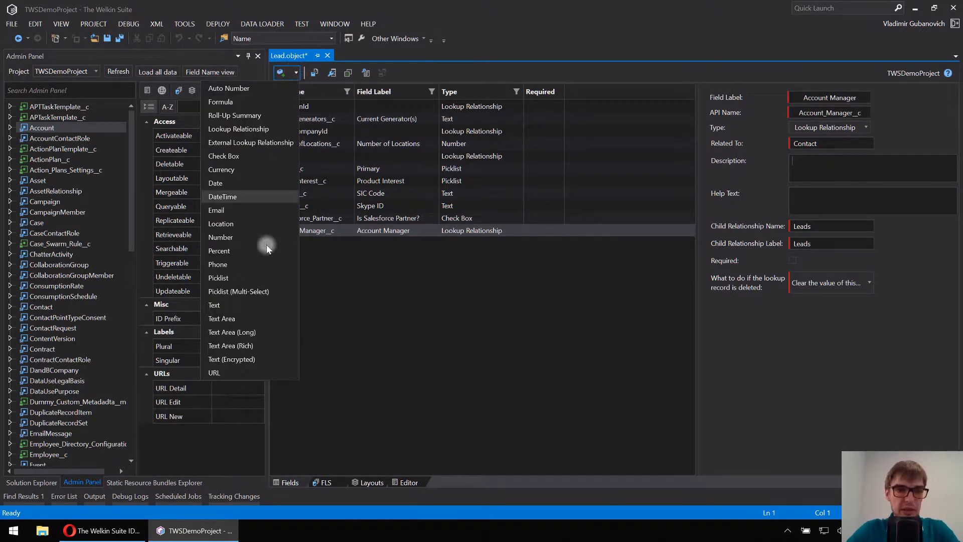
left_click(263, 294)
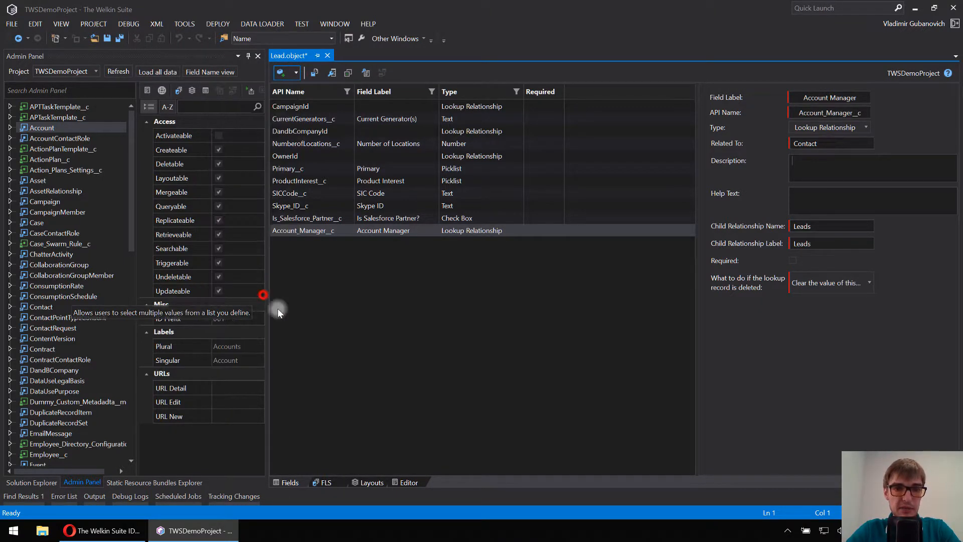
left_click(800, 99)
type("Spoken Languages")
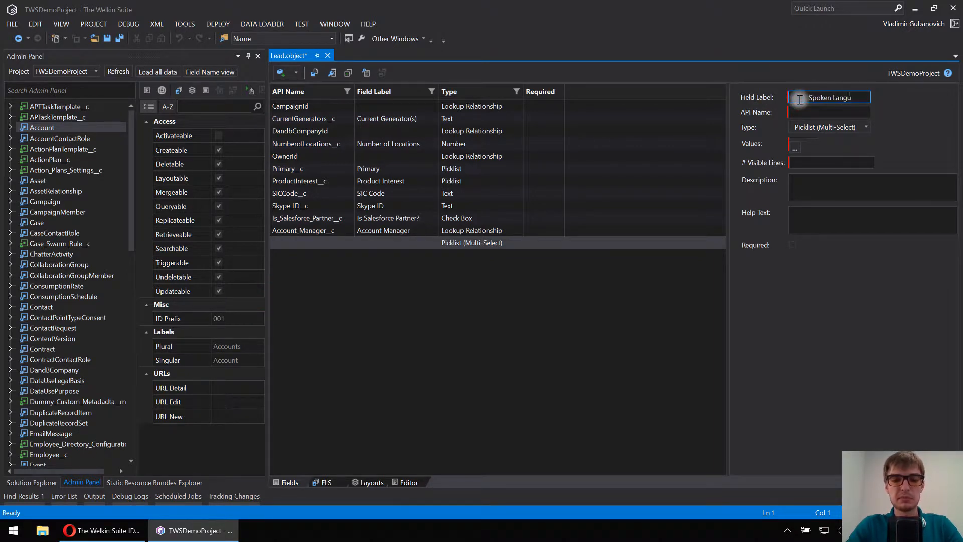
key("Tab")
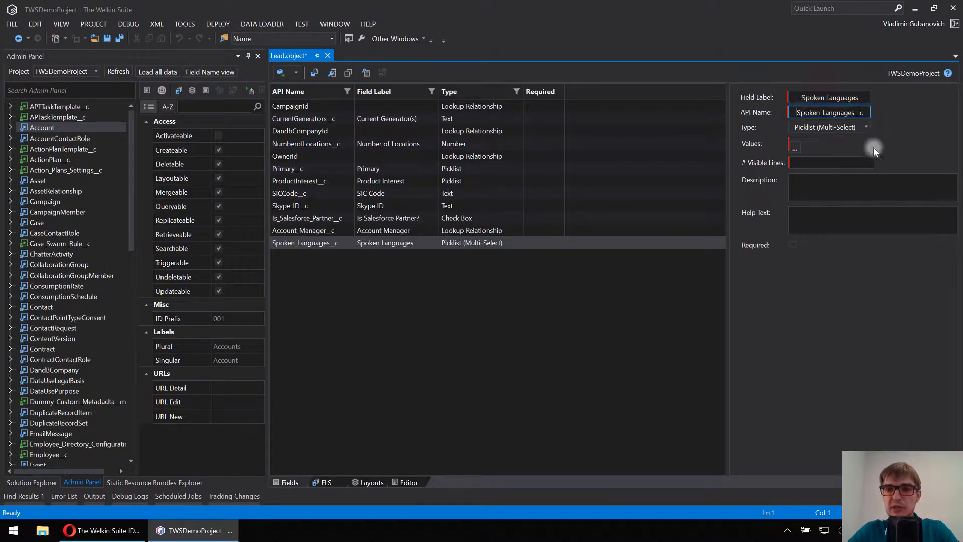
Step: Define the Spoken Languages values Russian, English, German, Ukrainian and French, sorted alphabetically and restricted to the value set, and save them
left_click(795, 146)
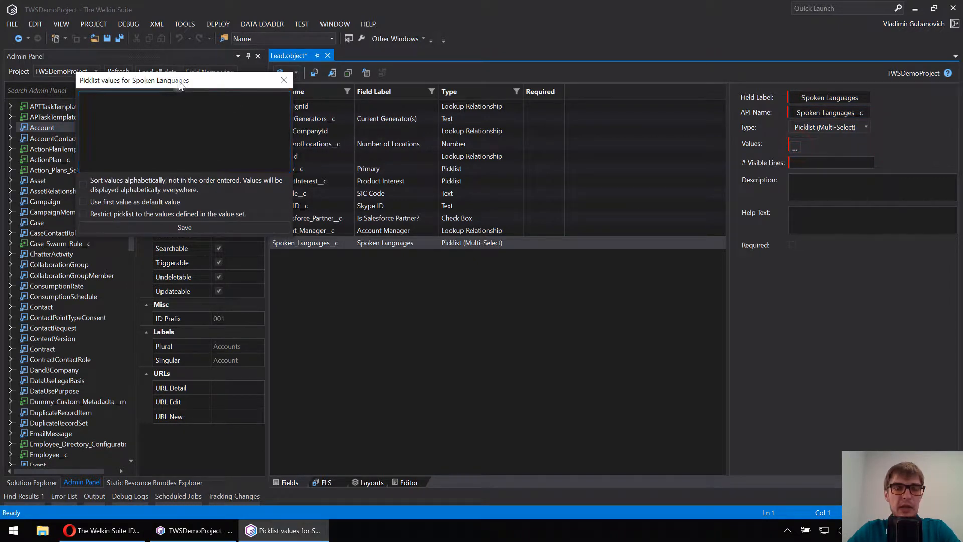
left_click(415, 164)
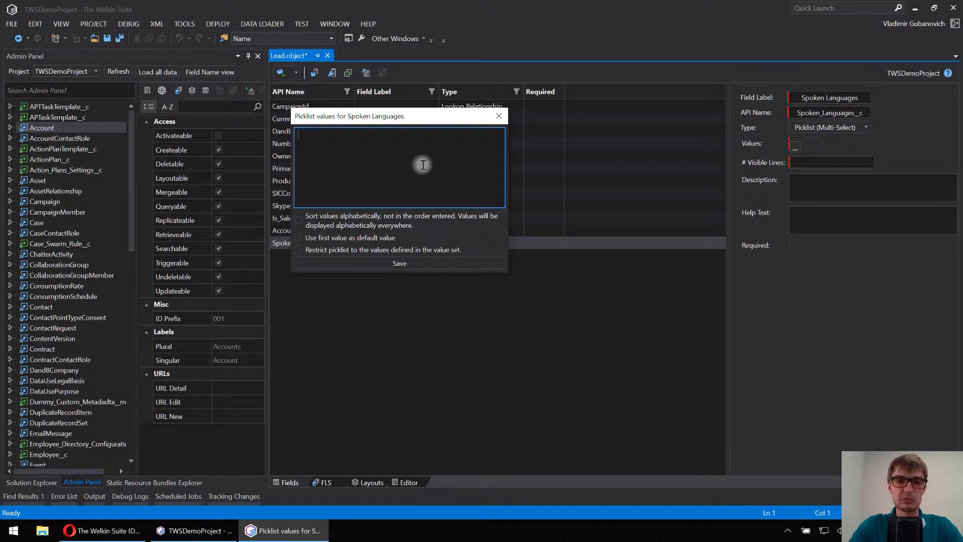
type("Russian")
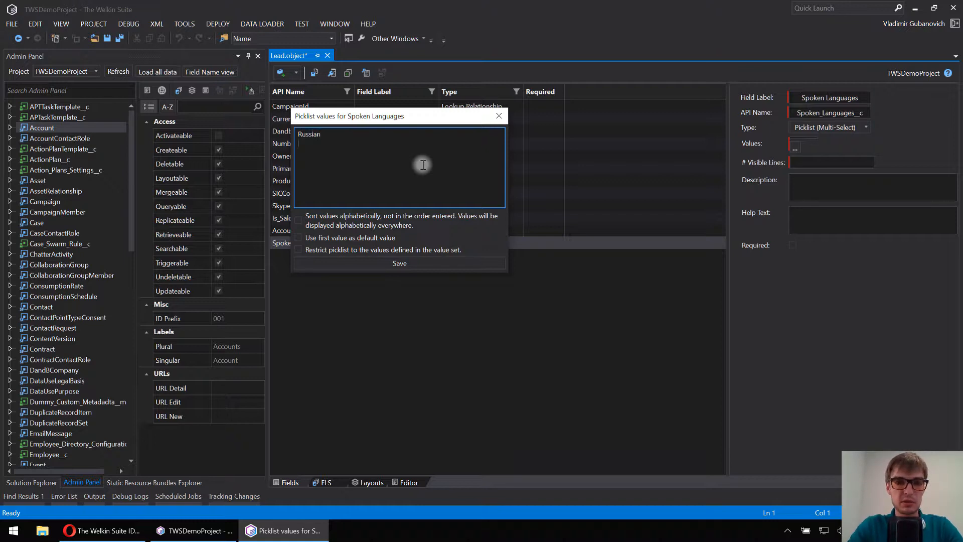
key("Return")
type("English")
key("Return")
type("Ge")
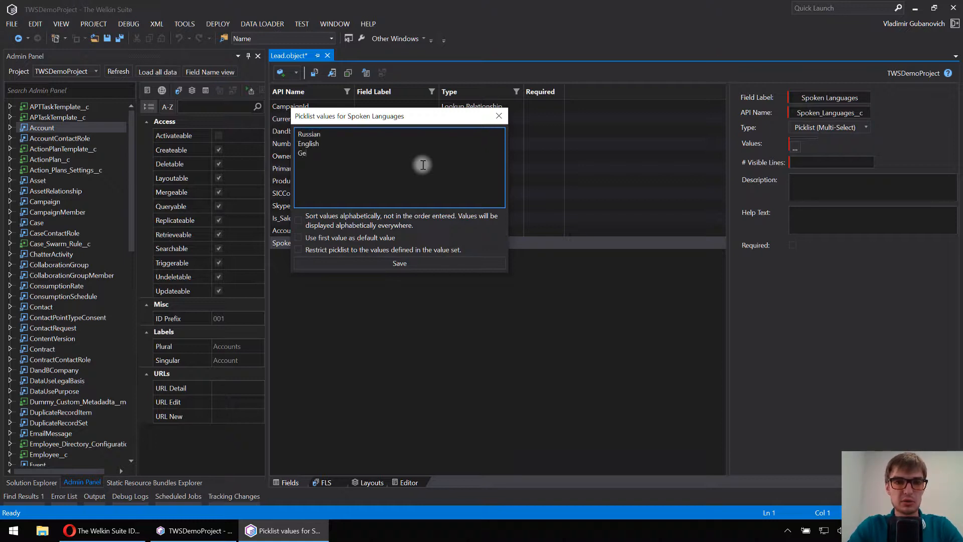
type("rman Ukraini")
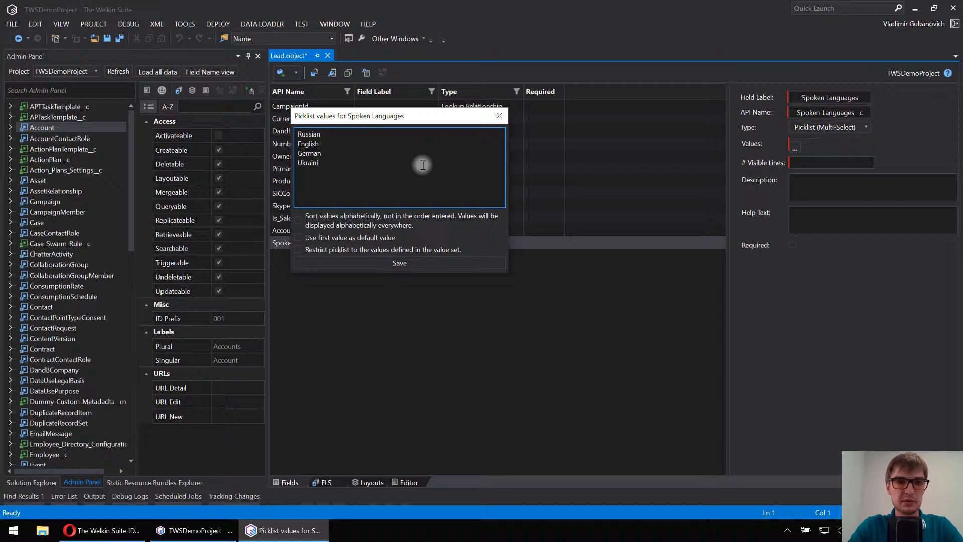
type("an French")
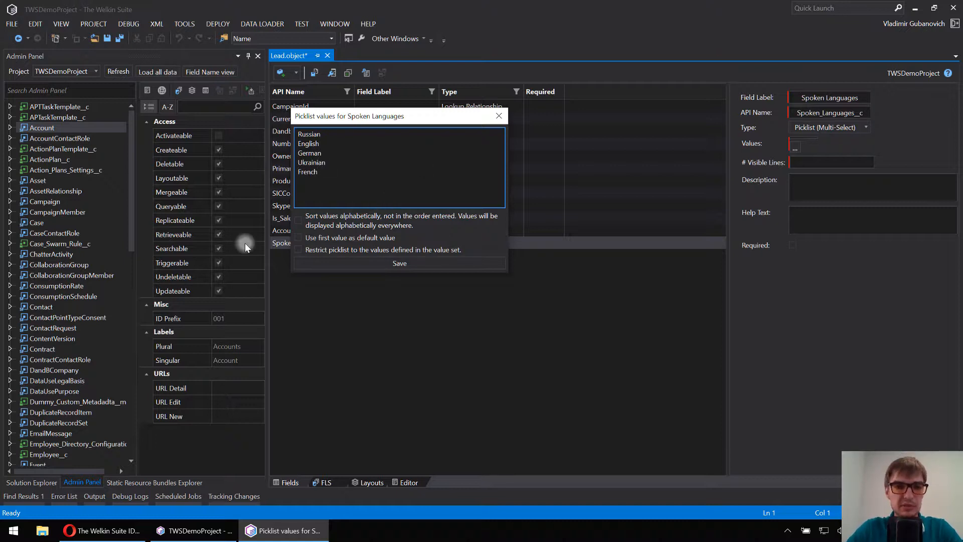
left_click(340, 217)
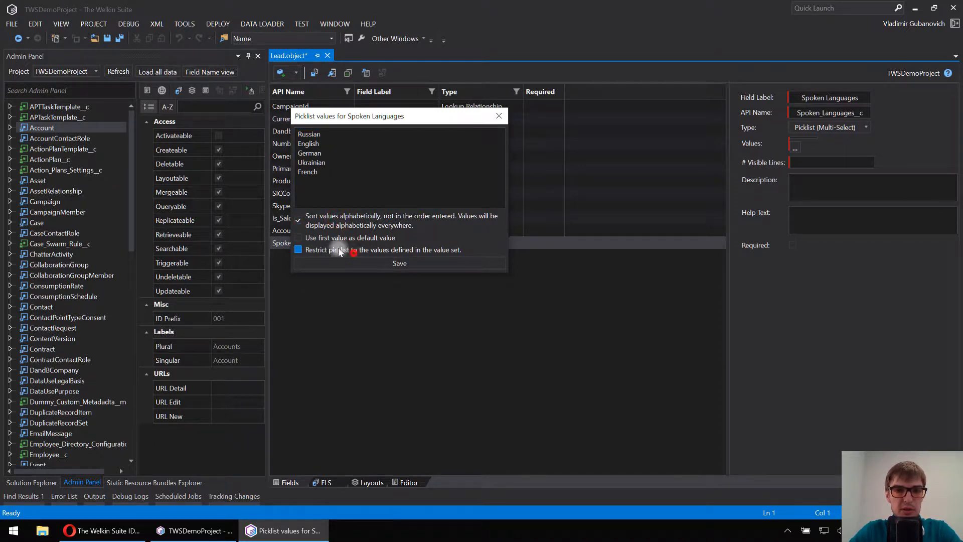
left_click(426, 263)
Step: Set the number of visible lines of the Spoken Languages field to 5
left_click(807, 216)
mouse_move(827, 153)
left_mouse_down()
mouse_move(828, 171)
mouse_move(827, 153)
left_mouse_up()
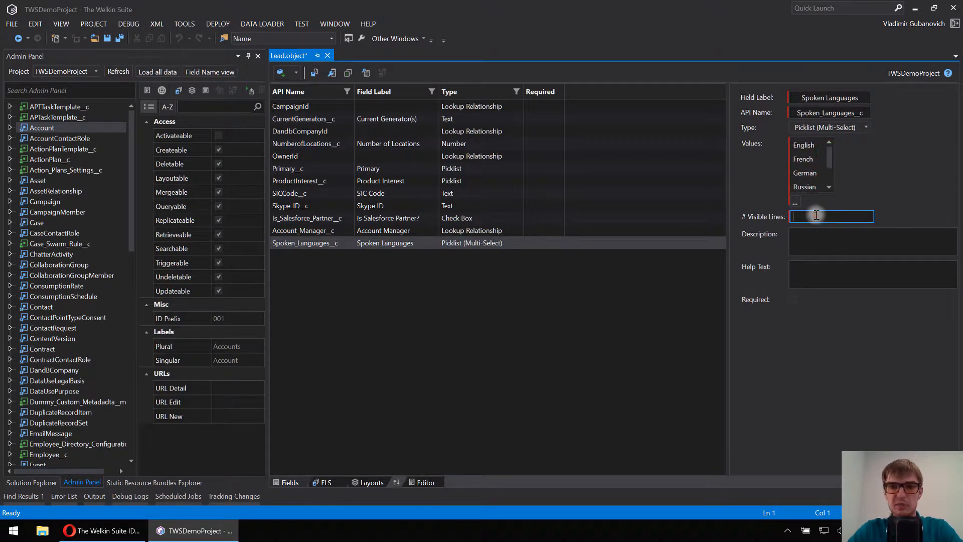
type("5")
left_click(824, 247)
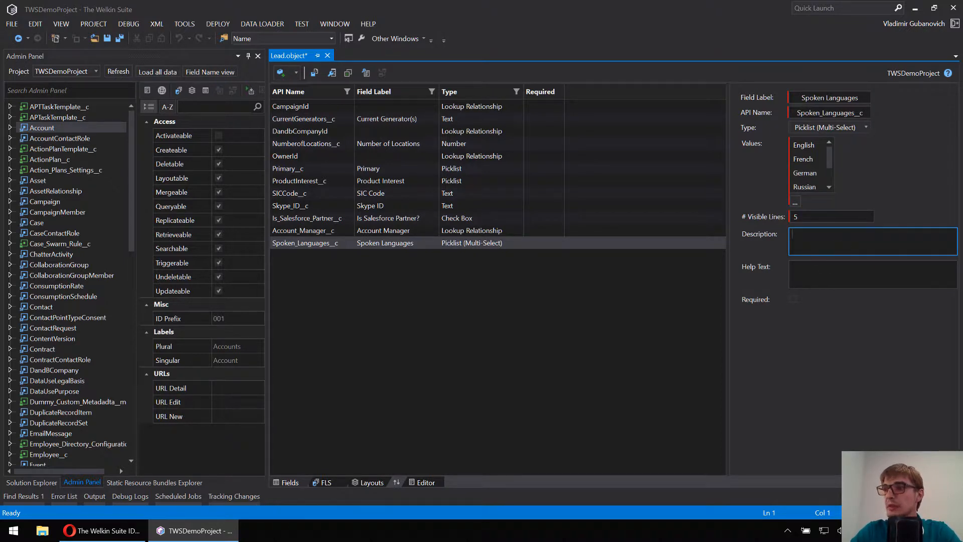
Step: Add a URL field labelled "Social Profile Link" to Lead, with the API name Social_Profile_Link__c
left_click(295, 72)
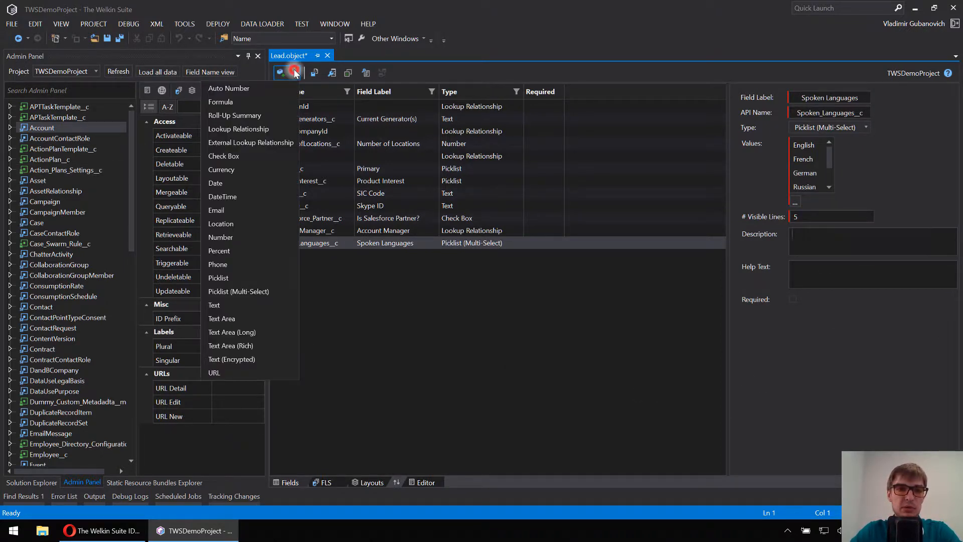
left_click(270, 374)
left_click(823, 97)
type("Social Profile Link")
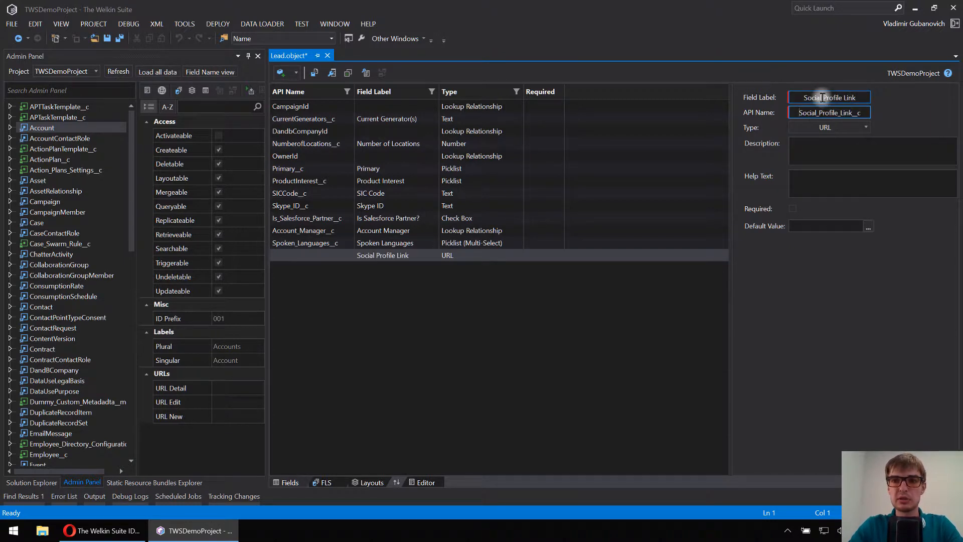
left_click(815, 162)
left_click(819, 182)
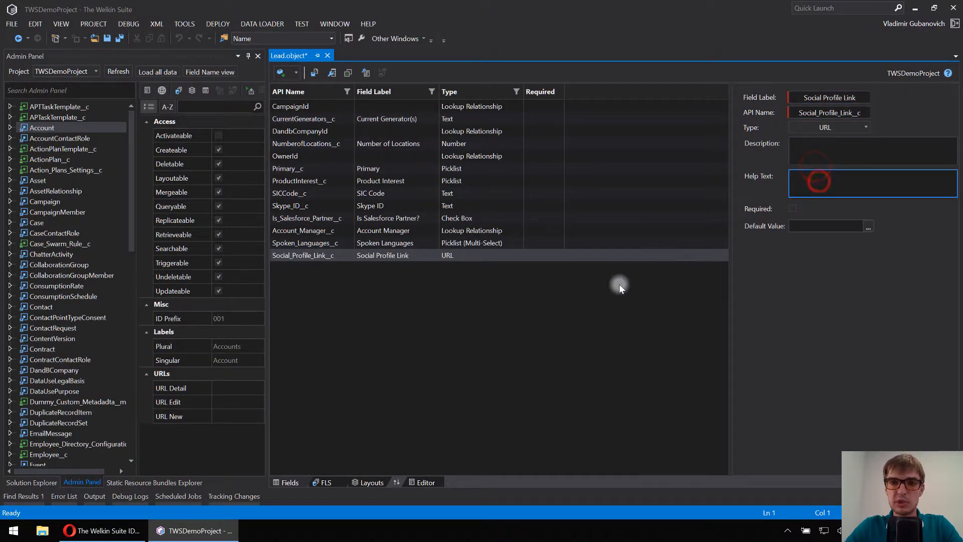
left_click(597, 303)
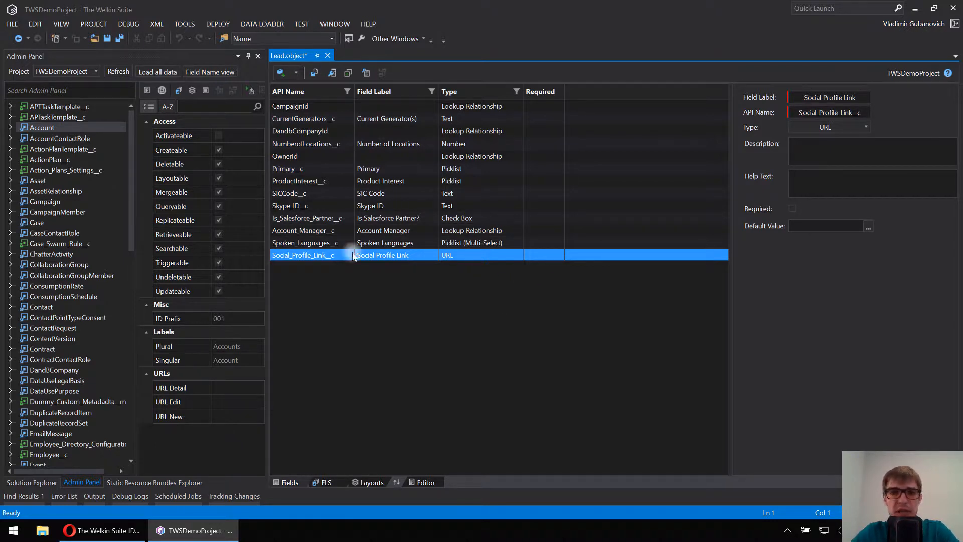
Step: Deploy the changed Lead object to Salesforce and reload the modified Lead.object file
left_click(315, 74)
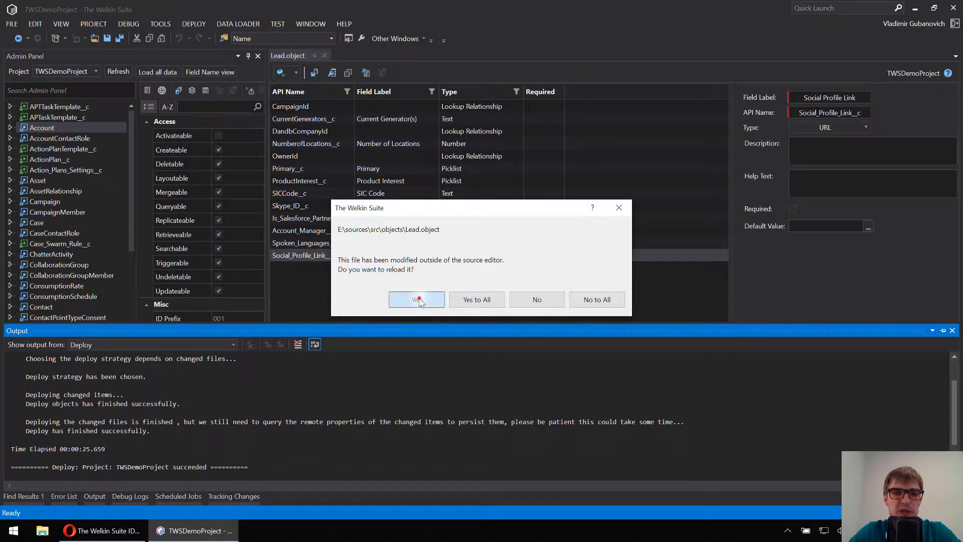
left_click(419, 300)
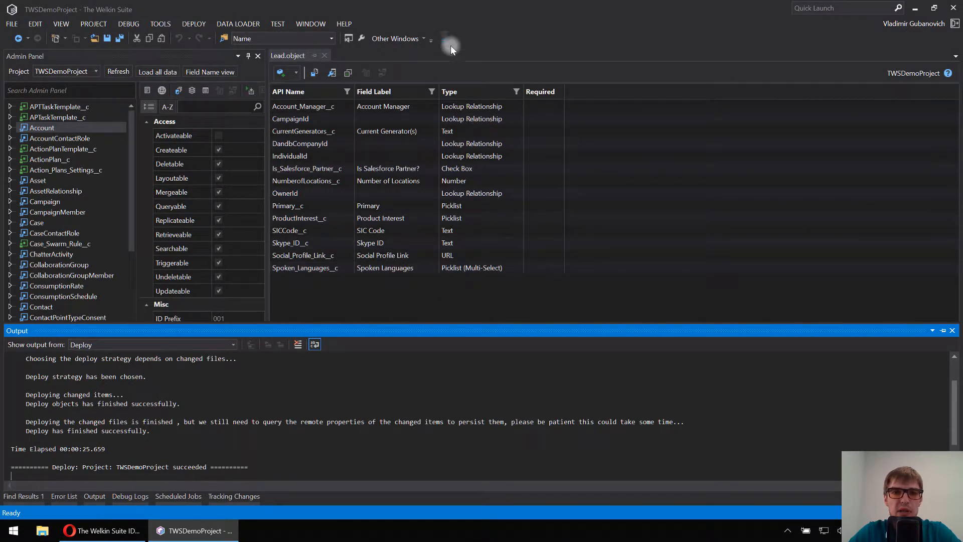
left_click(544, 51)
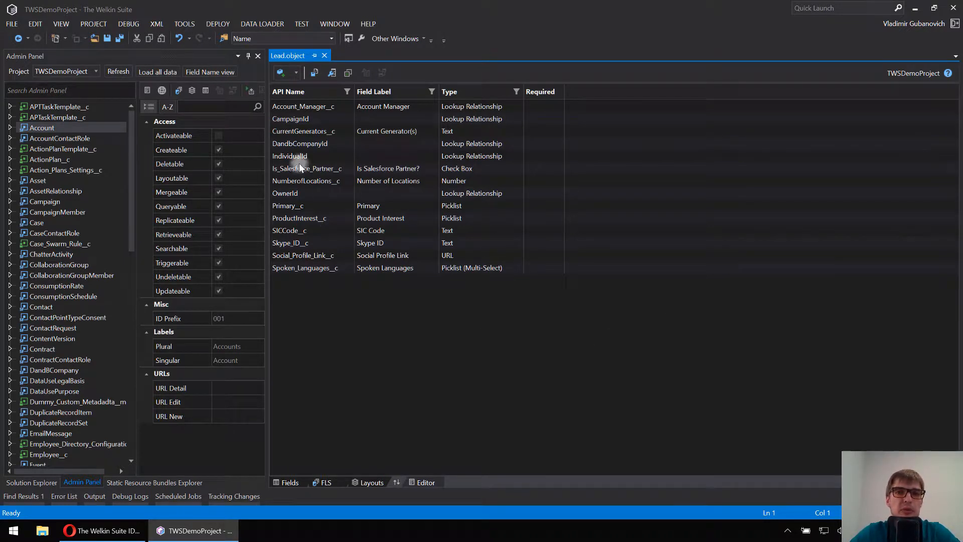
Step: Start cloning fields from Lead and select Skype_ID__c, Social_Profile_Link__c and Spoken_Languages__c as the fields to clone
left_click(349, 73)
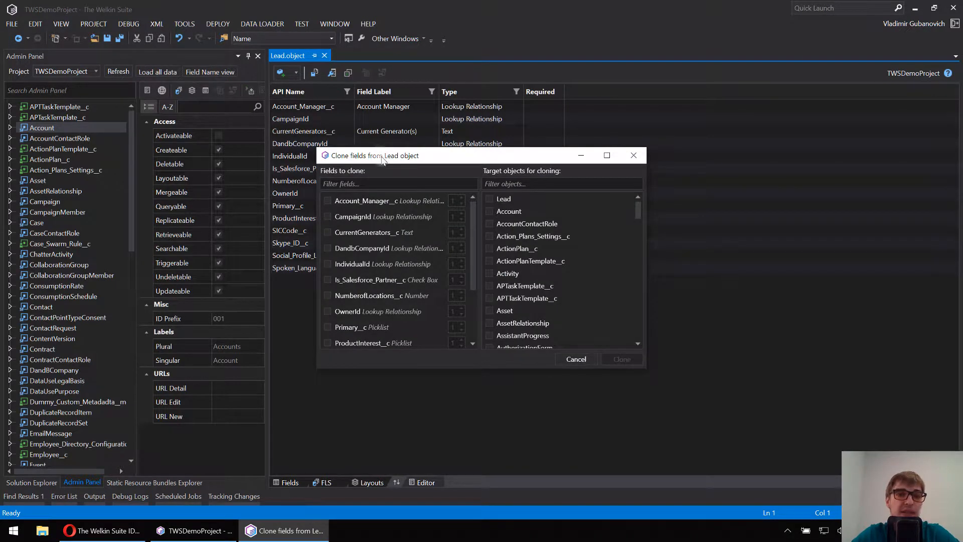
left_click(474, 213)
scroll(387, 288, "down", 1)
scroll(330, 341, "down", 1)
left_click(327, 326)
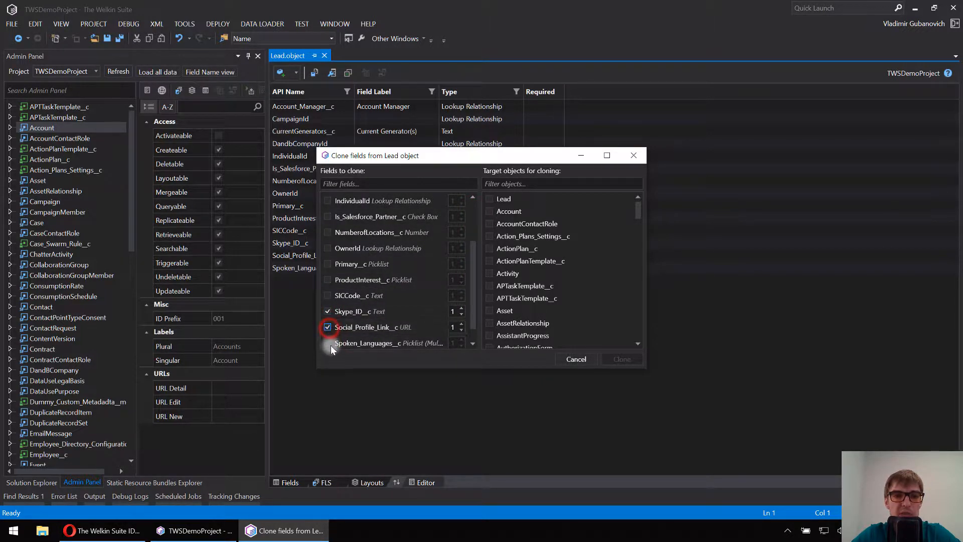
scroll(330, 346, "down", 1)
left_click(327, 326)
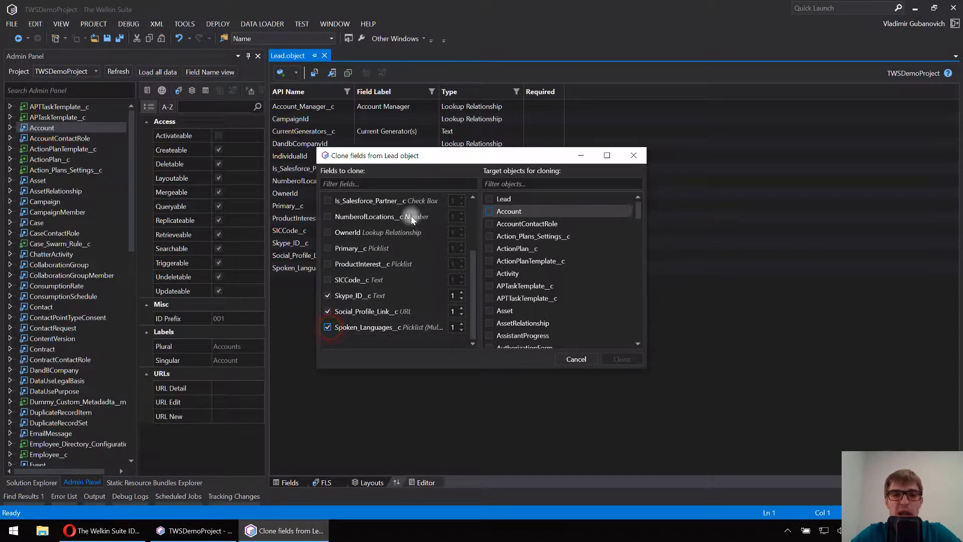
Step: Raise the number of Skype_ID__c copies to 10 and return it to 1
left_click(462, 292)
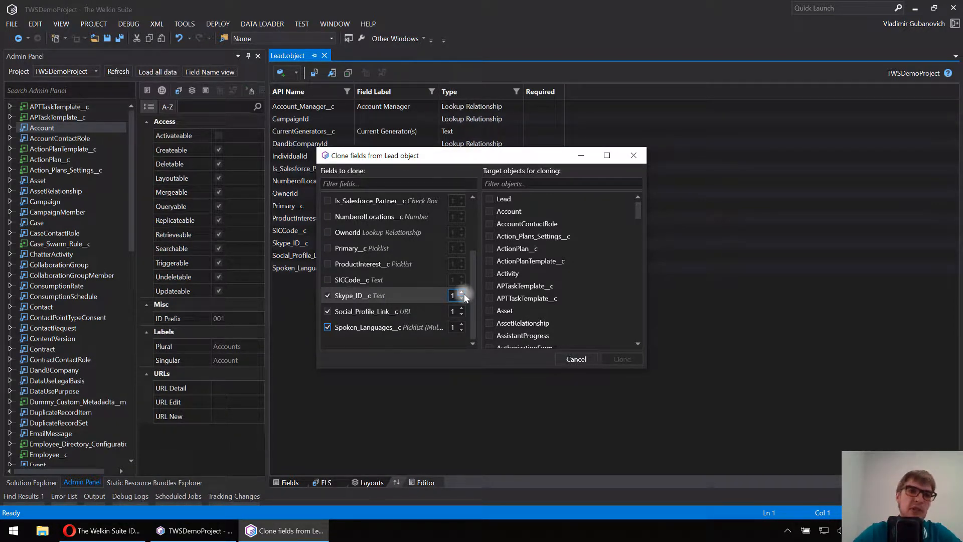
left_click(463, 293)
left_click(463, 293)
left_click(464, 293)
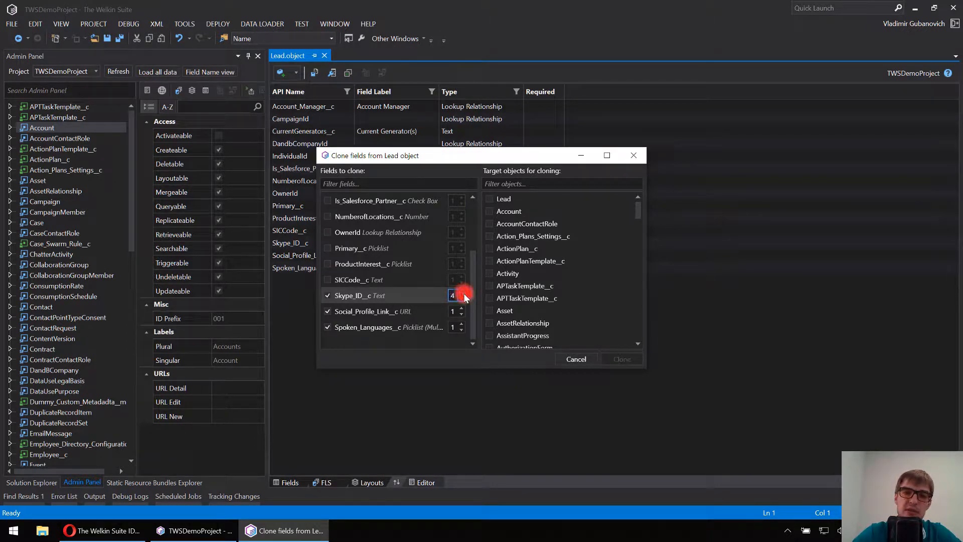
left_click(463, 293)
left_click(464, 293)
left_click(463, 293)
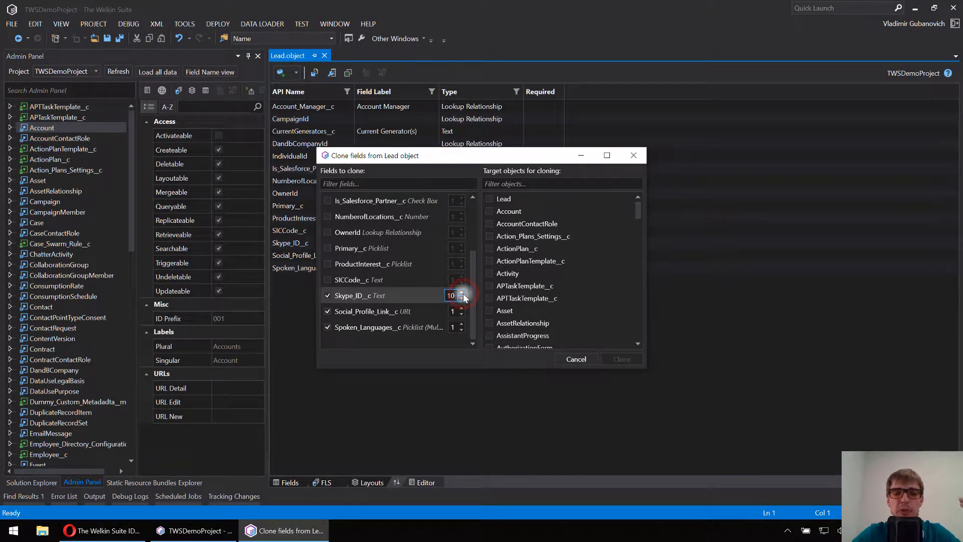
left_click(461, 299)
left_click(461, 300)
left_click(461, 300)
left_click(461, 300)
left_click(461, 300)
left_click(461, 300)
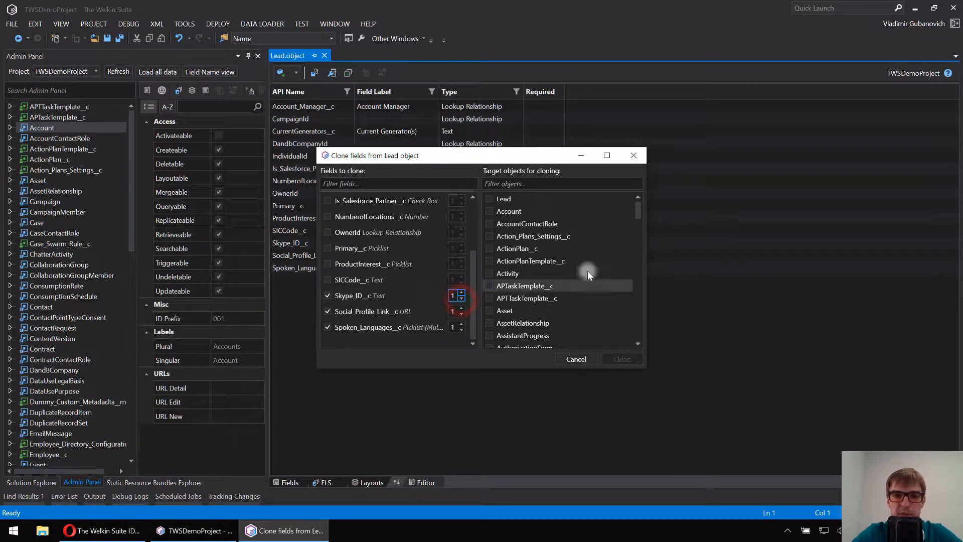
Step: Choose Contact as the target object and clone the selected fields to it
scroll(586, 271, "down", 4)
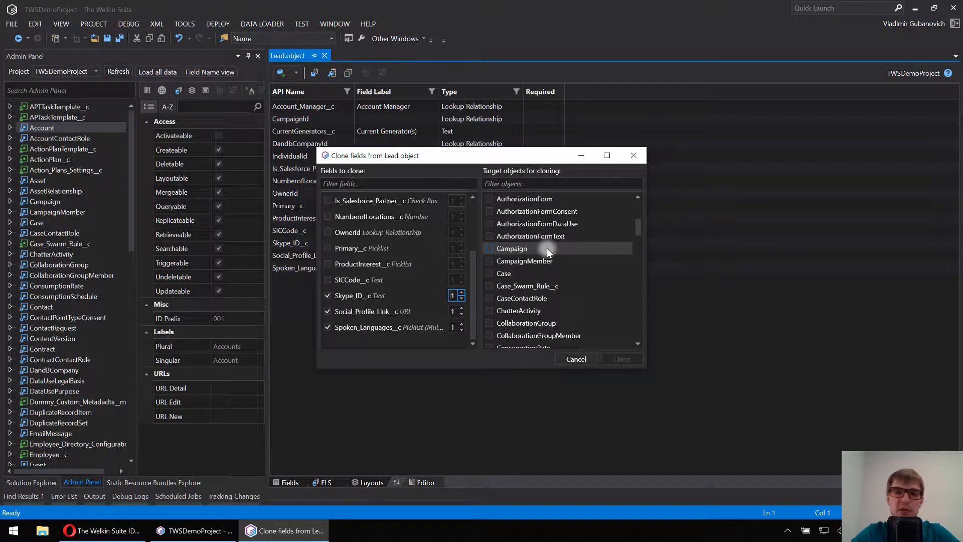
scroll(578, 264, "down", 2)
left_click(489, 298)
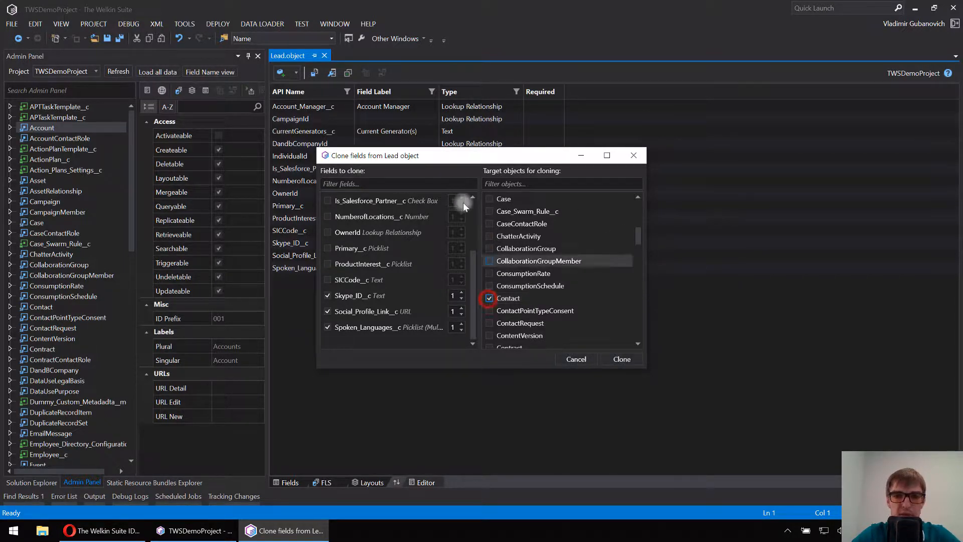
left_click(622, 362)
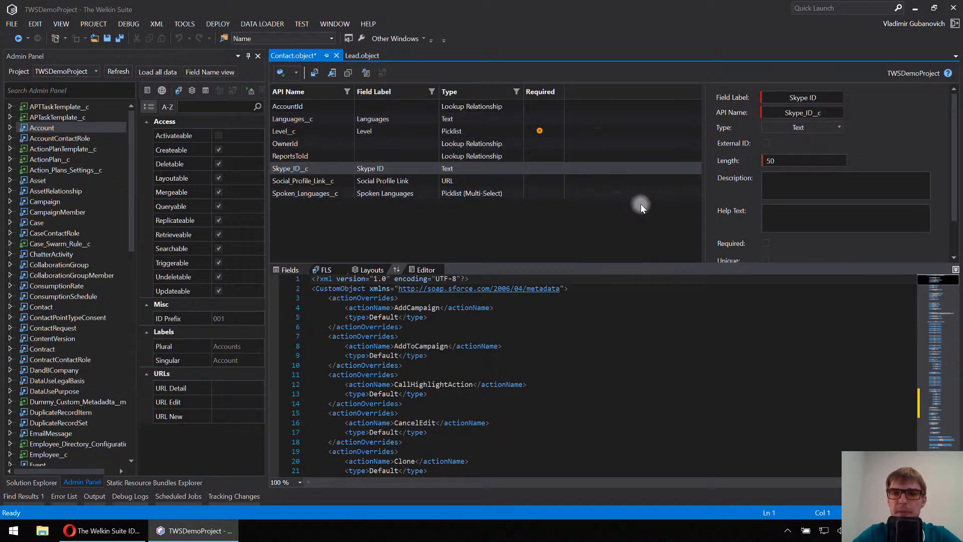
Step: Deploy the changed Contact object to Salesforce and reload the modified Contact.object file
left_click(321, 72)
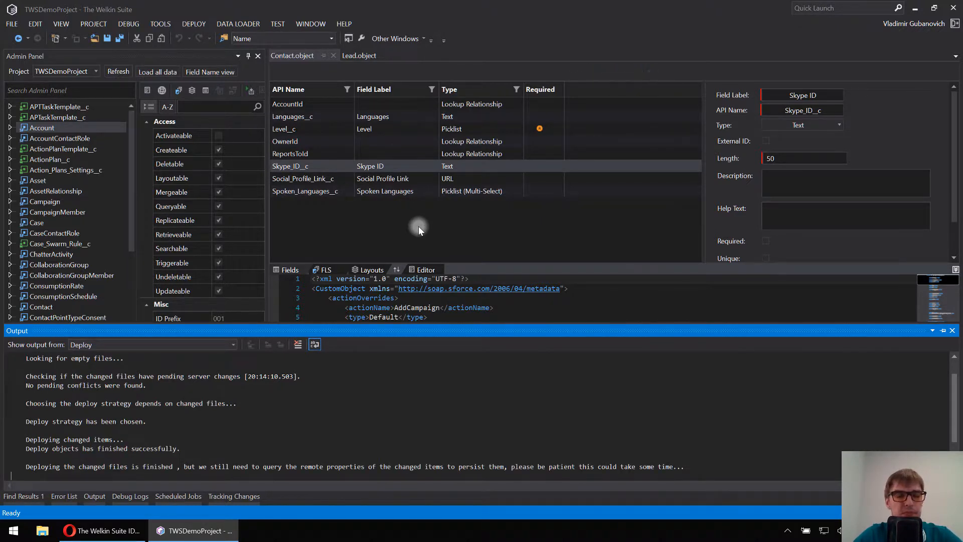
left_click(420, 300)
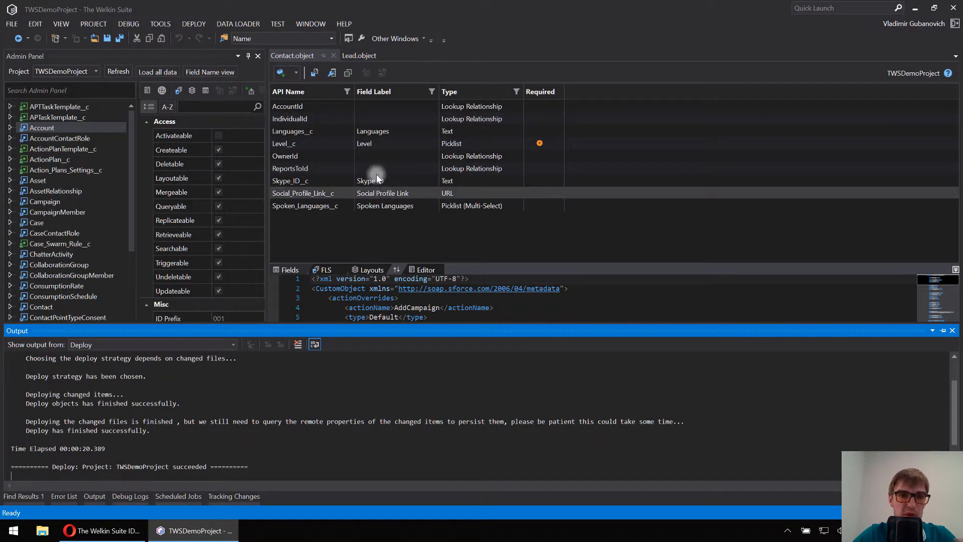
Step: Clone the Account_Manager__c and Is_Salesforce_Partner__c fields from Lead to the Account and Opportunity objects
left_click(356, 58)
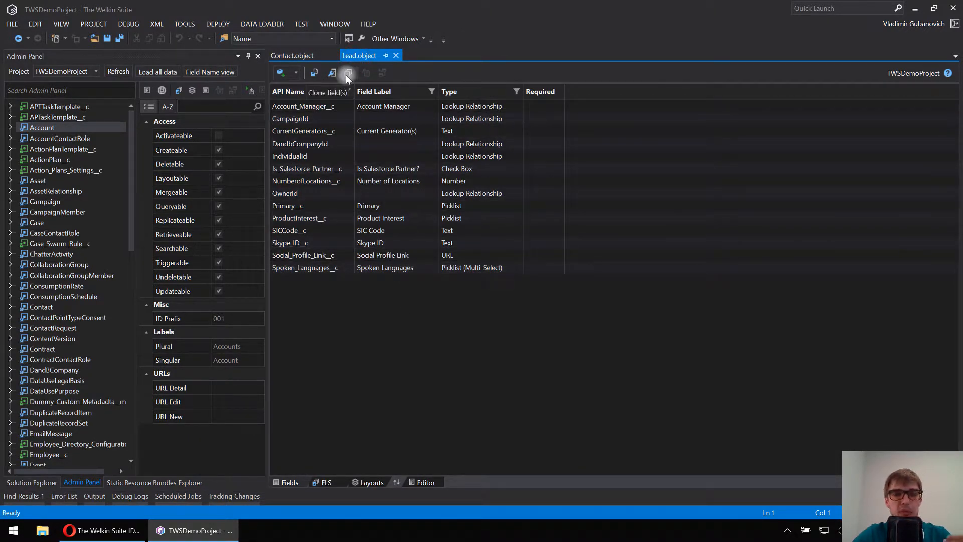
left_click(347, 74)
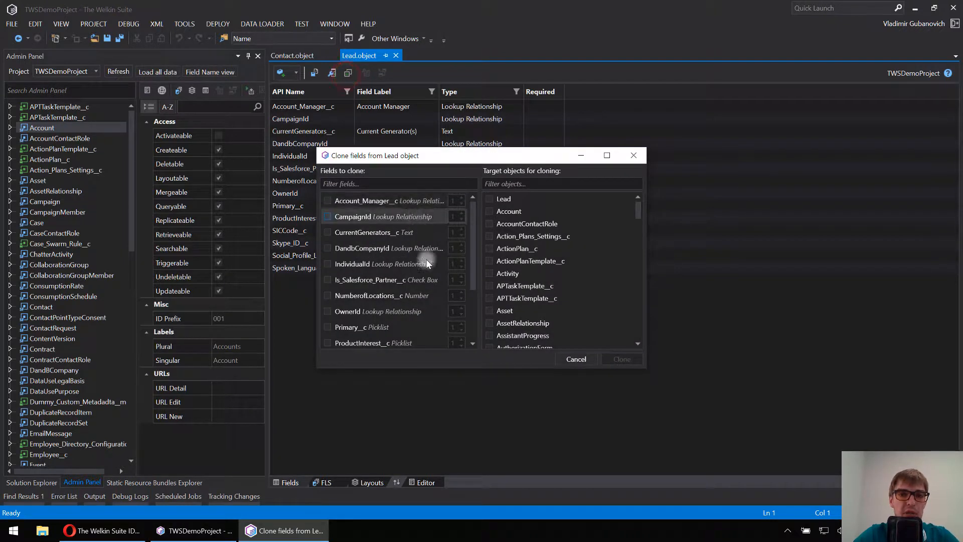
left_click(326, 202)
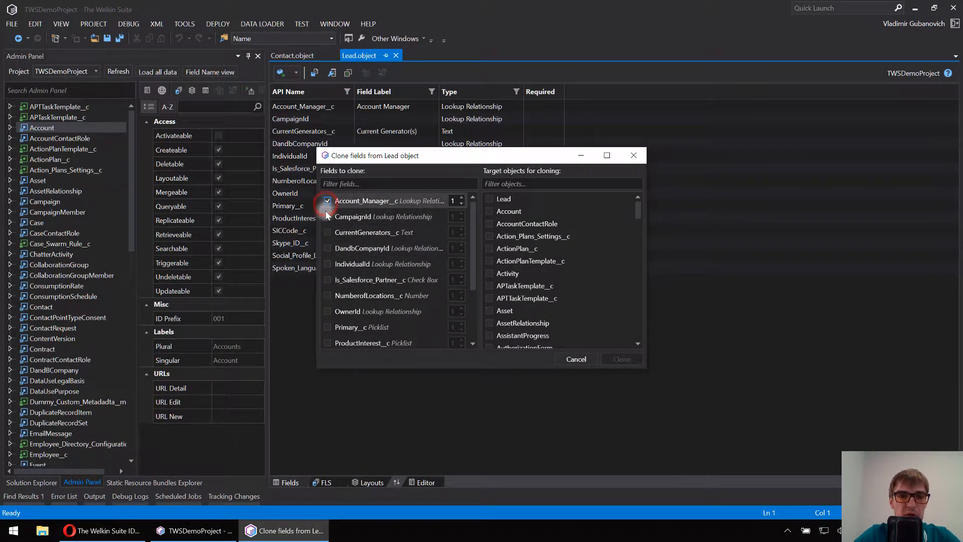
left_click(327, 280)
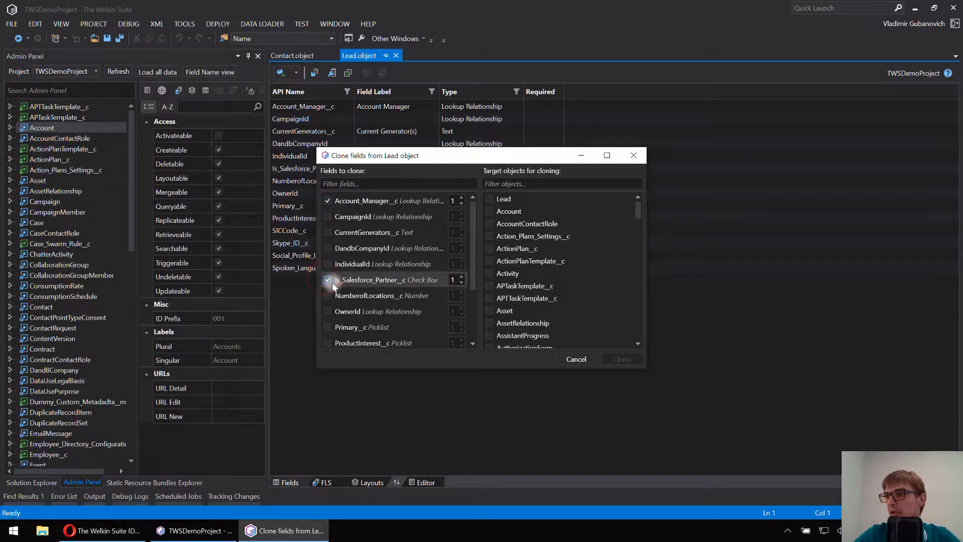
left_click(489, 211)
left_click(502, 184)
type("O")
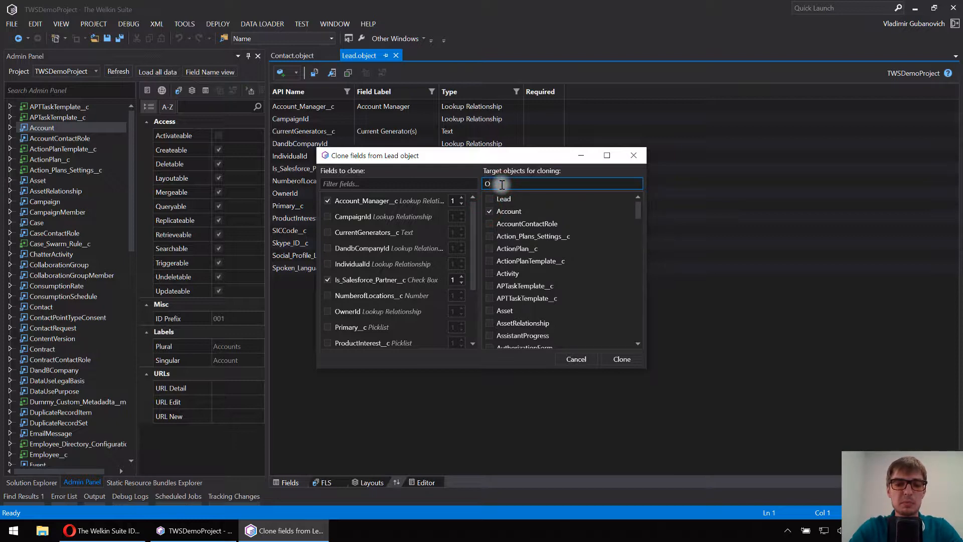
type("pportun")
left_click(489, 199)
left_click(624, 358)
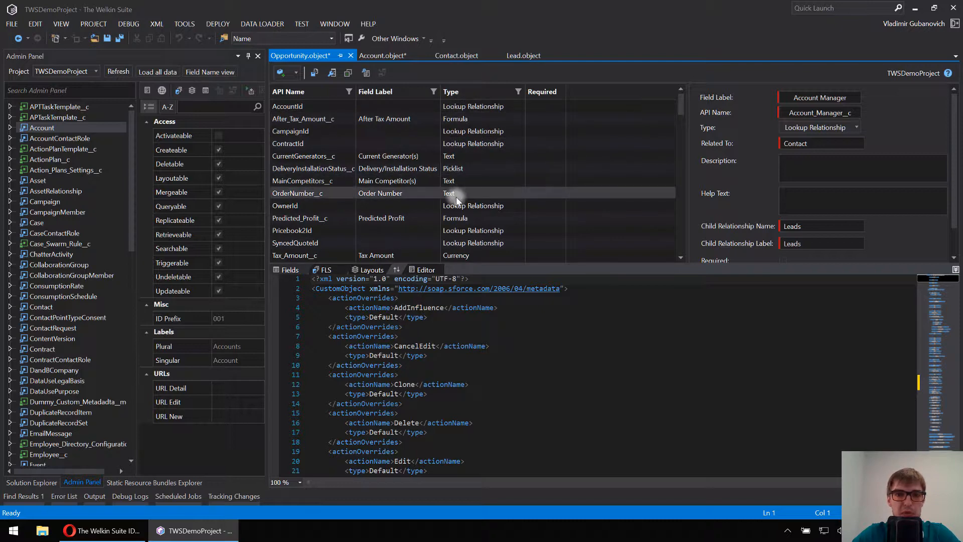
Step: Set the child relationship name and label of Opportunity's cloned Account_Manager__c field to Opportunities
scroll(460, 196, "down", 2)
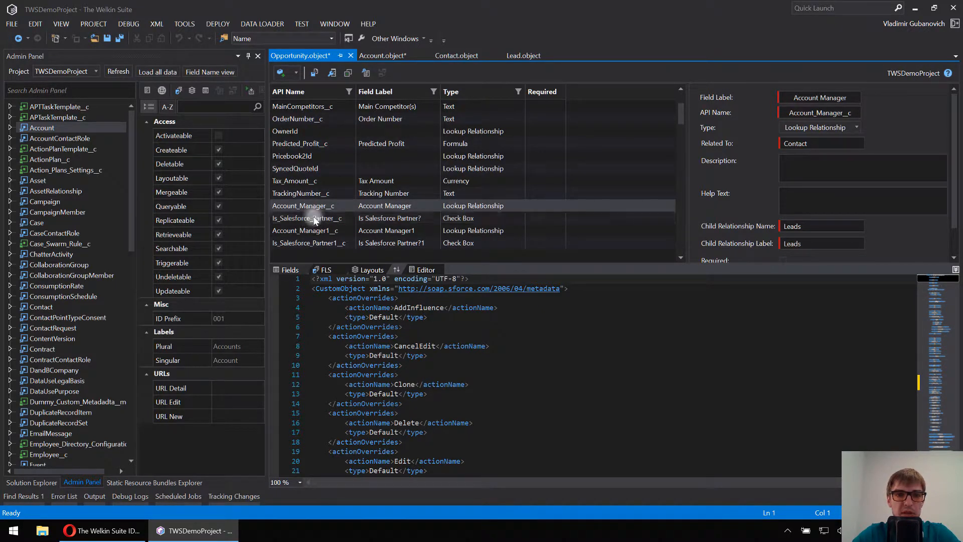
left_click(314, 219)
left_click(316, 205)
scroll(417, 183, "up", 1)
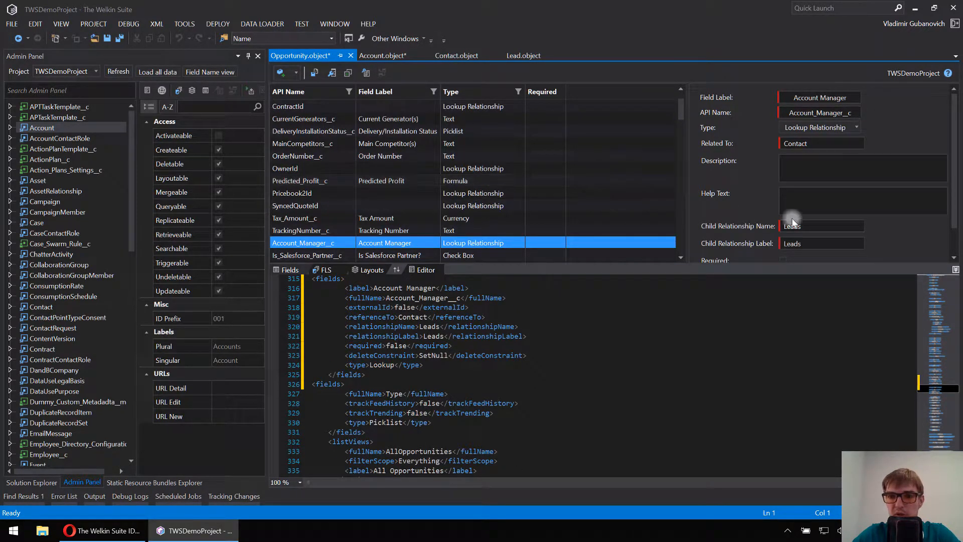
left_click(817, 227)
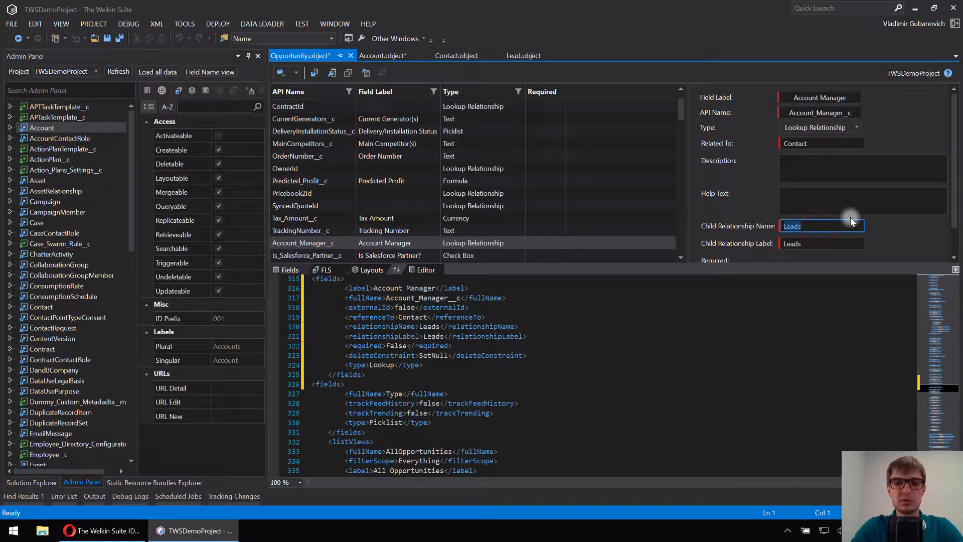
type("Op")
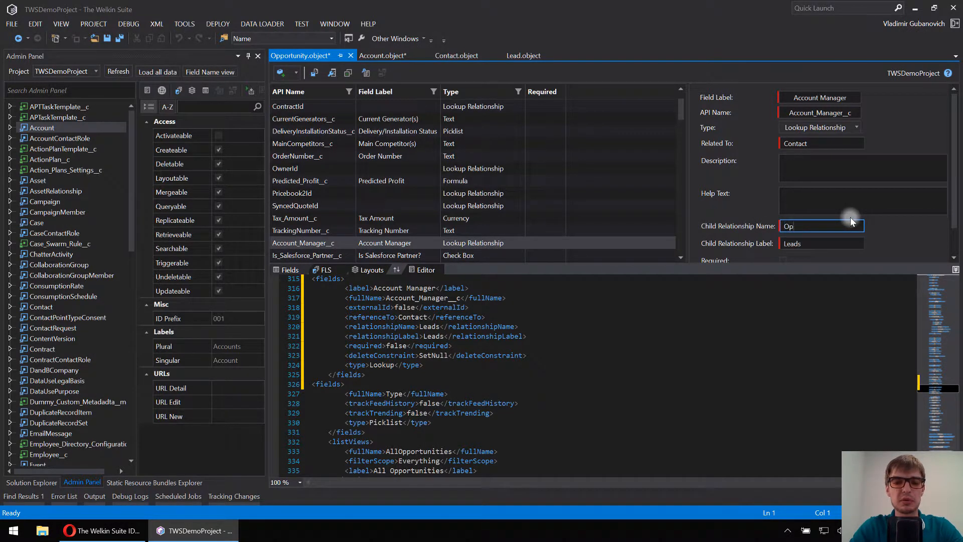
type("portunities")
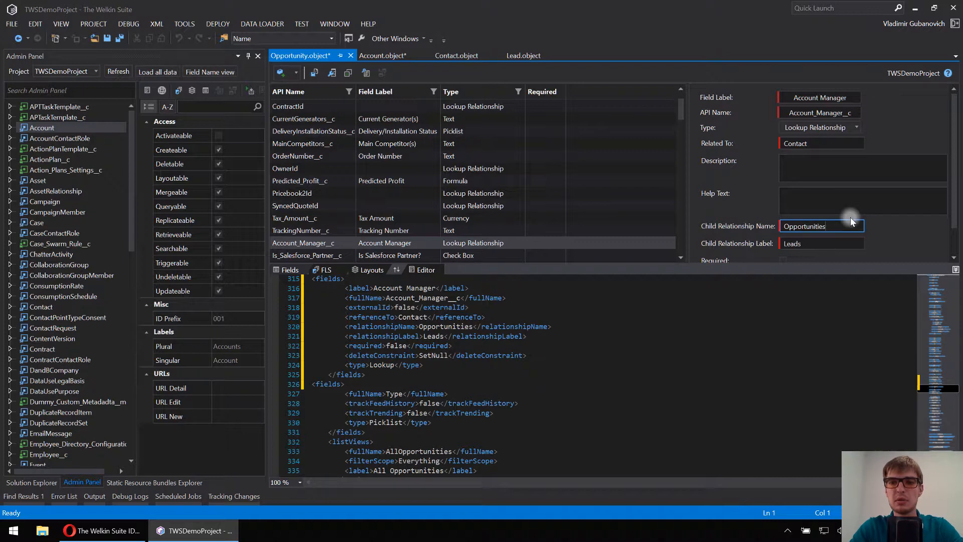
key("Tab")
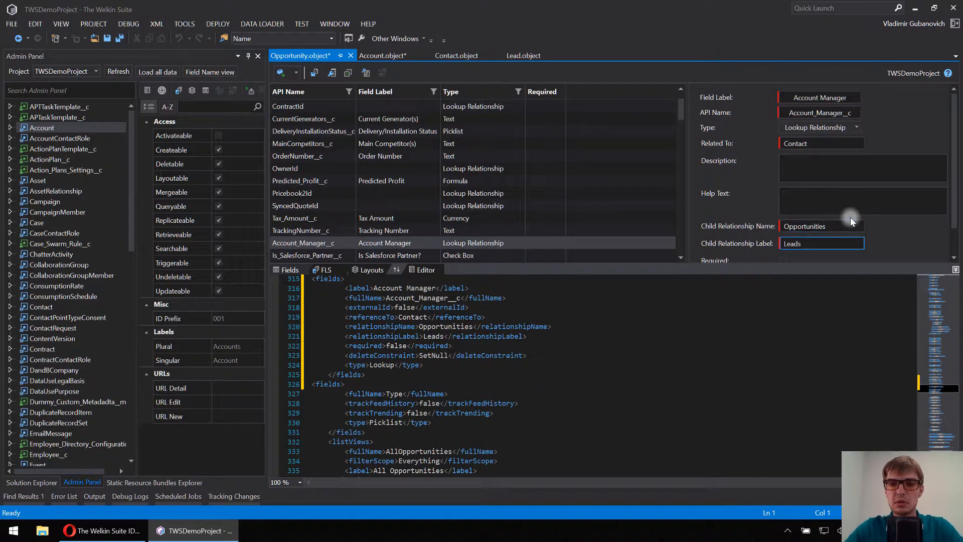
double_click(811, 243)
type("Opportunities")
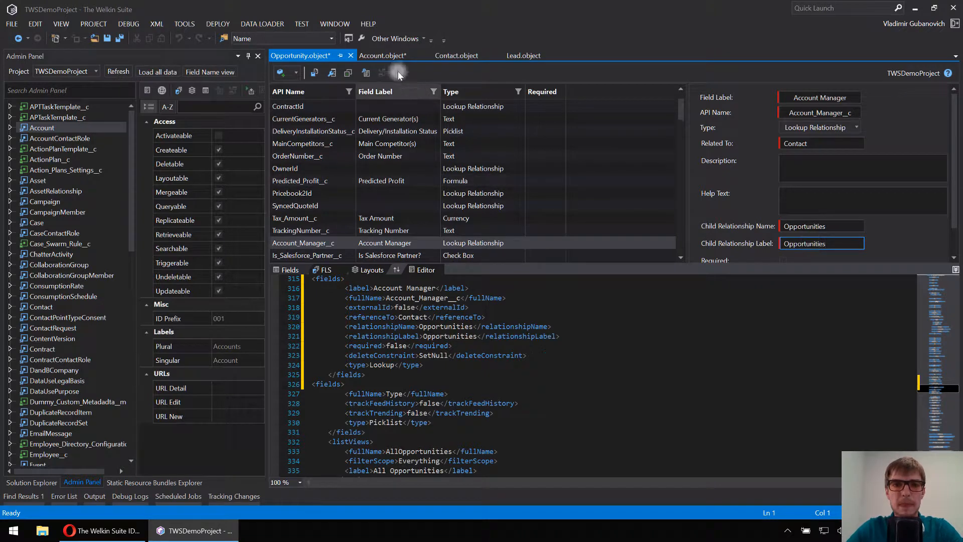
Step: Set the child relationship name and label of Account's cloned Account_Manager__c field to Accounts
left_click(354, 58)
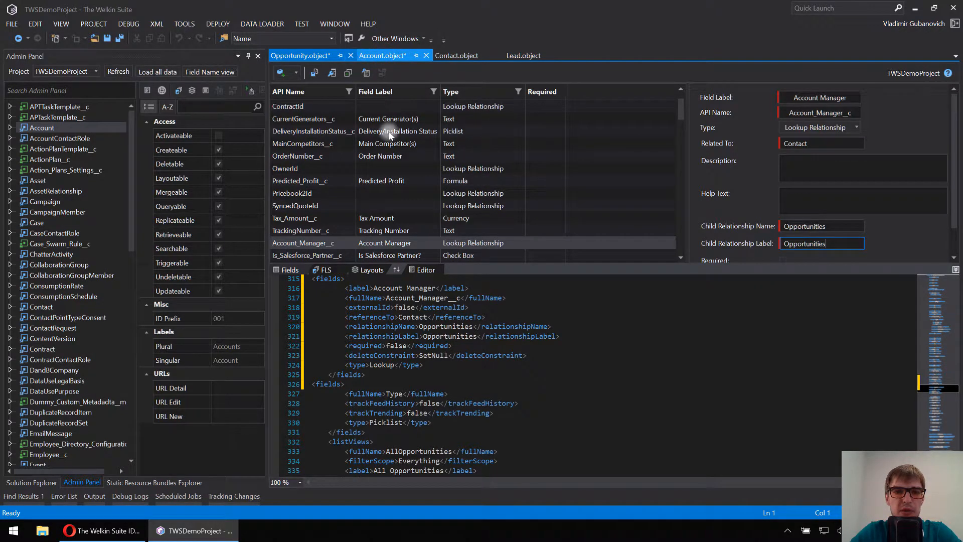
left_click(354, 396)
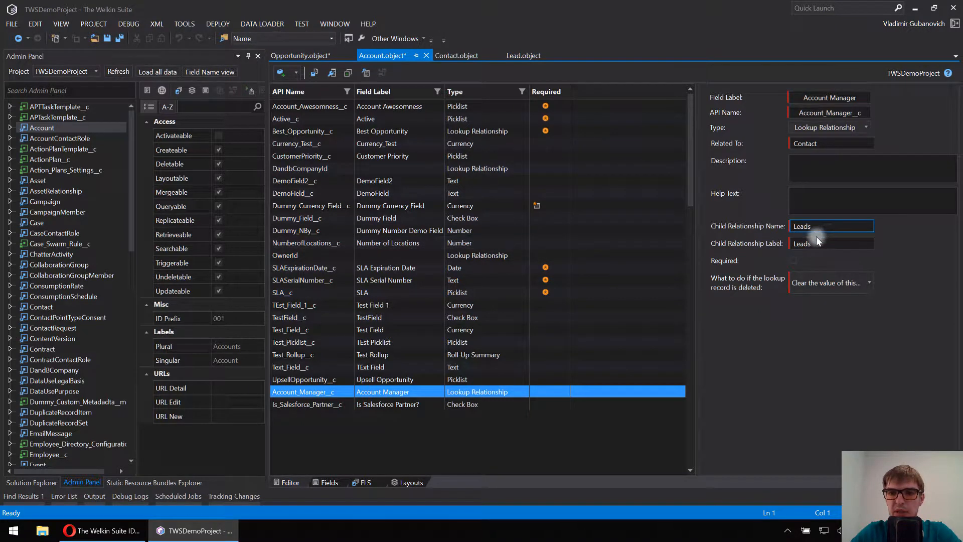
left_click(863, 229)
type("Accounts")
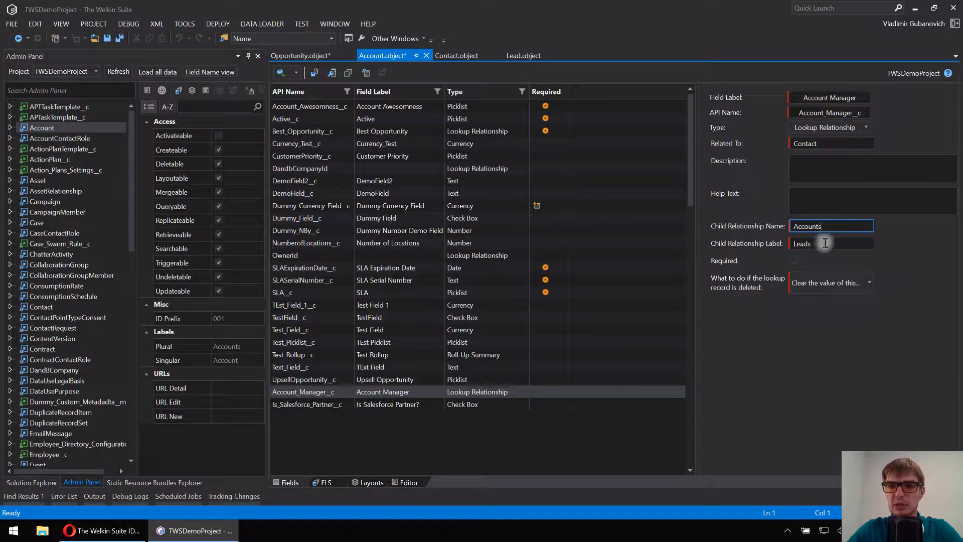
left_click(825, 243)
type("Accoun")
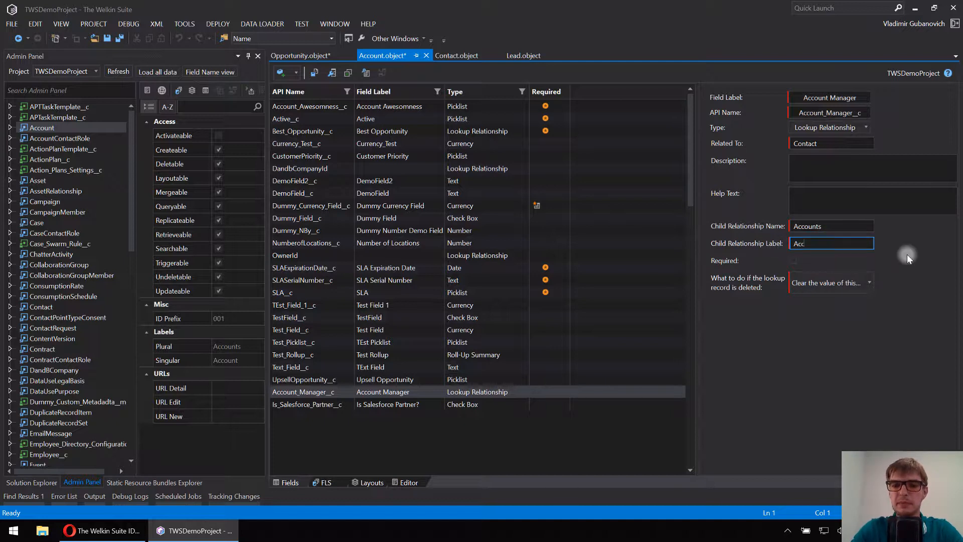
type("ts")
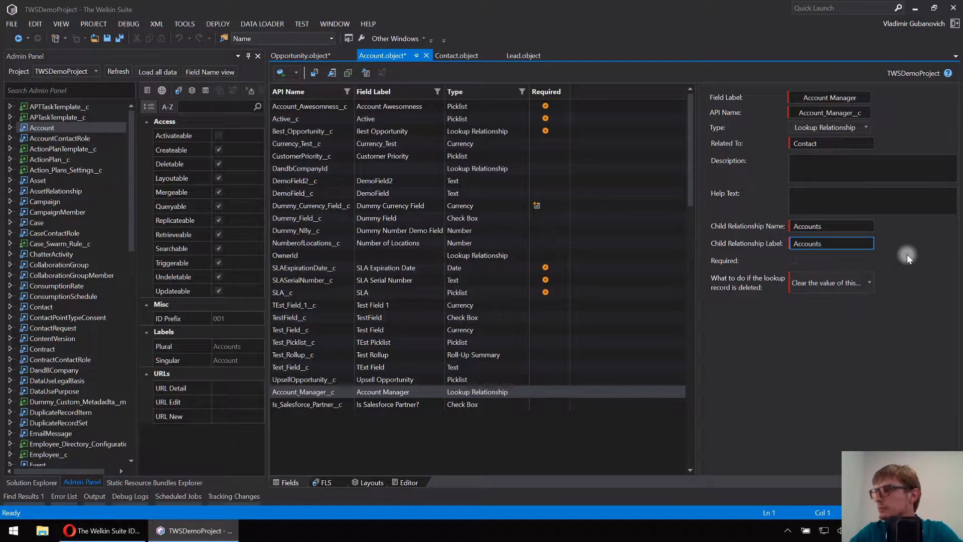
Step: Deploy the changed Account and Opportunity objects to Salesforce and reload the modified Account.object file
left_click(315, 74)
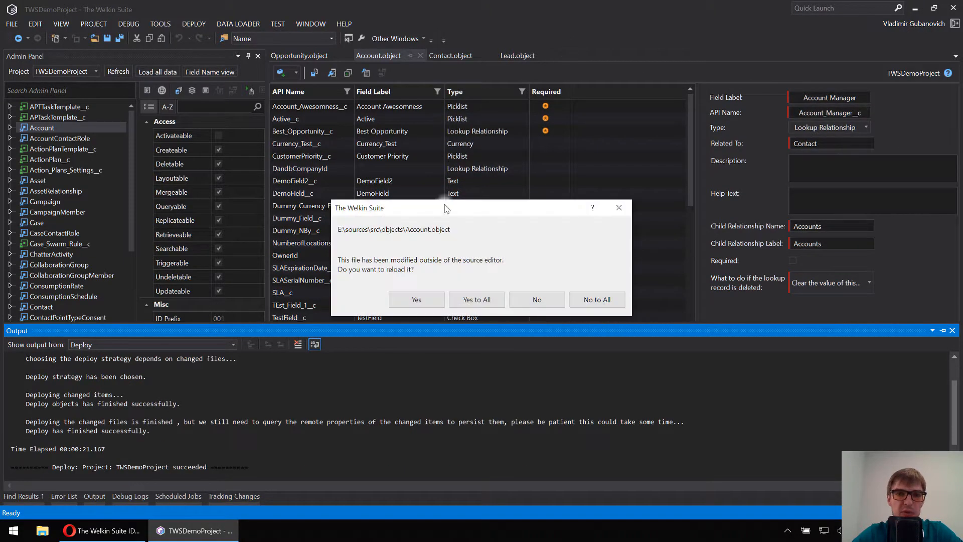
left_click(420, 297)
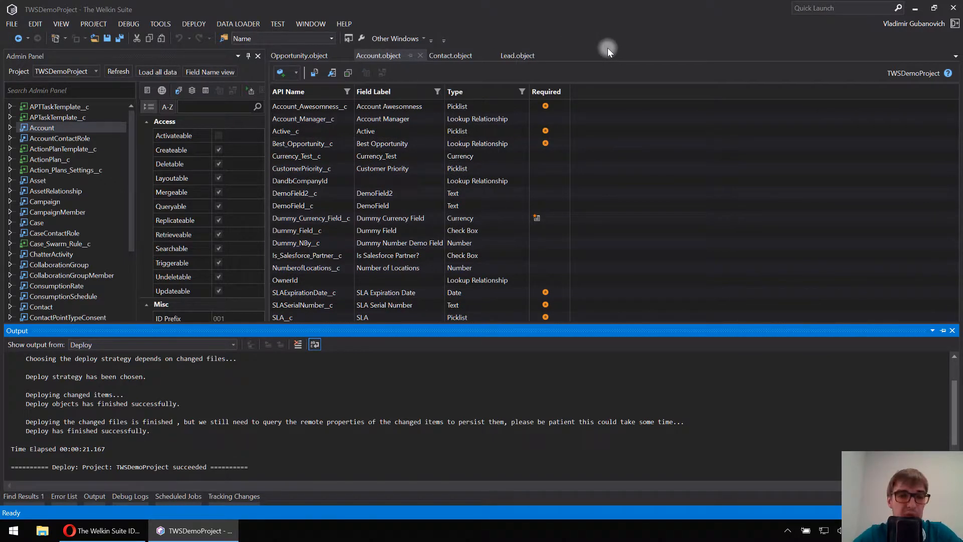
left_click(598, 75)
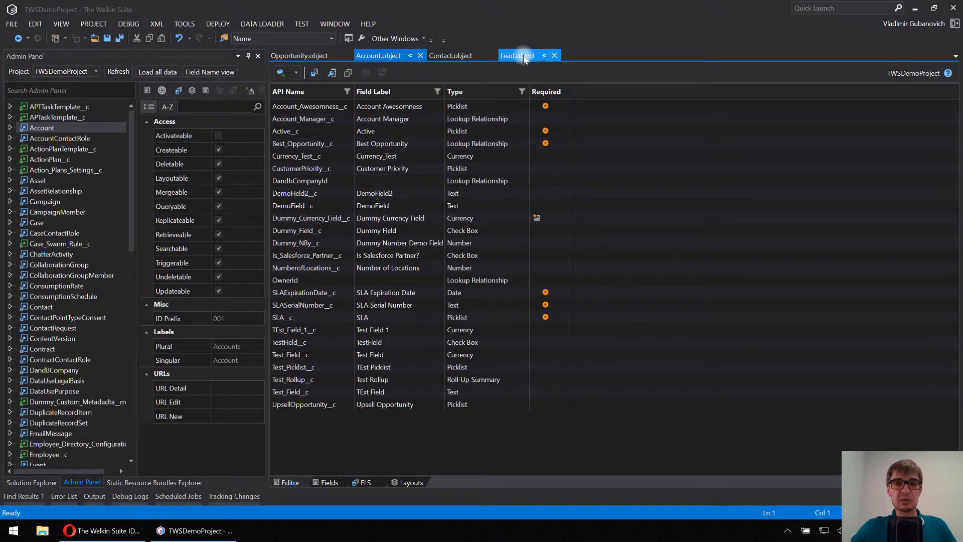
Step: Open the field-level security settings of the Lead object
left_click(525, 55)
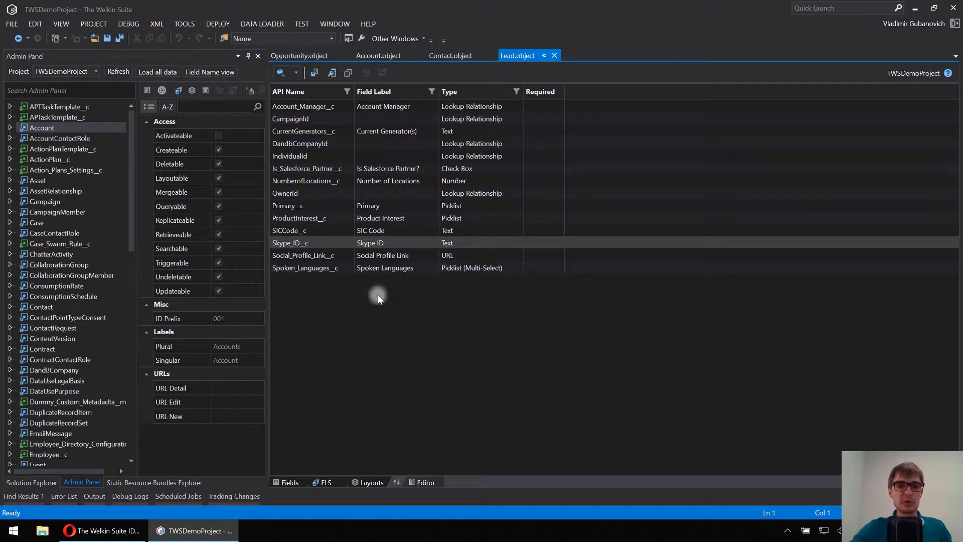
left_click(326, 482)
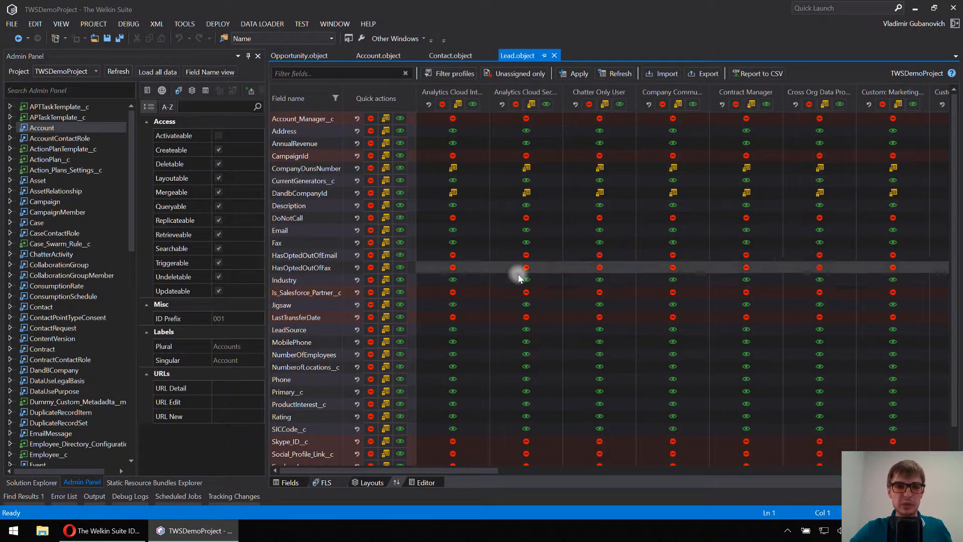
Step: Open the page layout settings of the Lead object and show only the unassigned fields
left_click(368, 482)
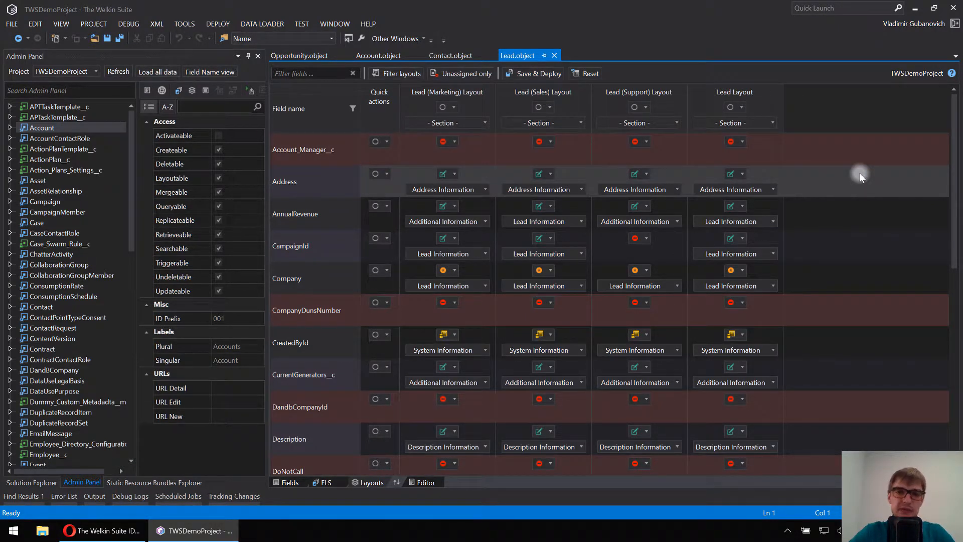
left_click(469, 75)
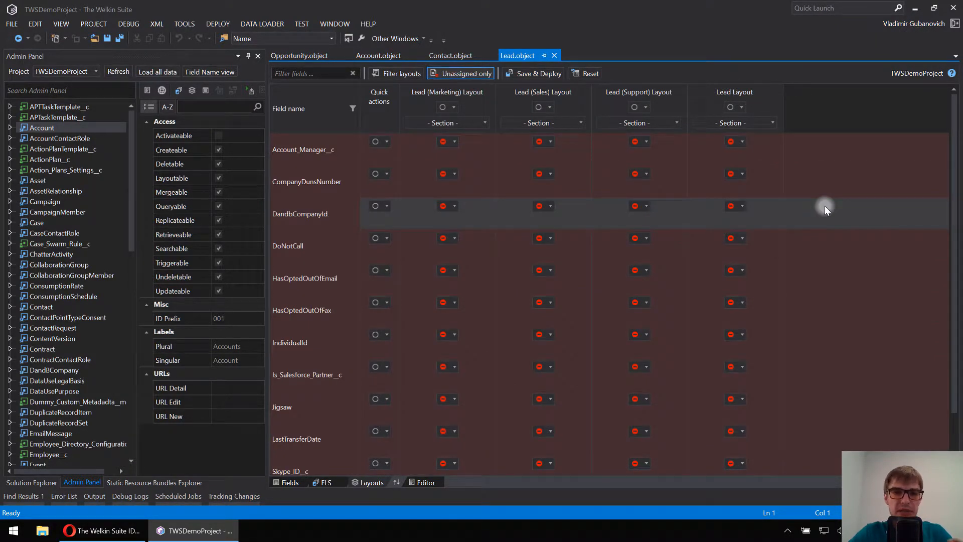
left_click(457, 77)
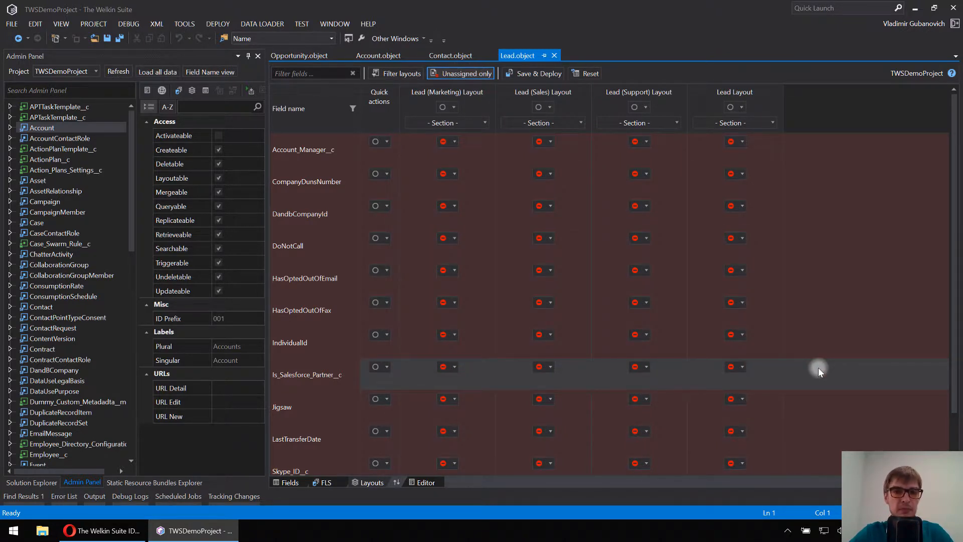
Step: Set the Is_Salesforce_Partner__c field to Edit on all Lead layouts at once
scroll(817, 367, "down", 3)
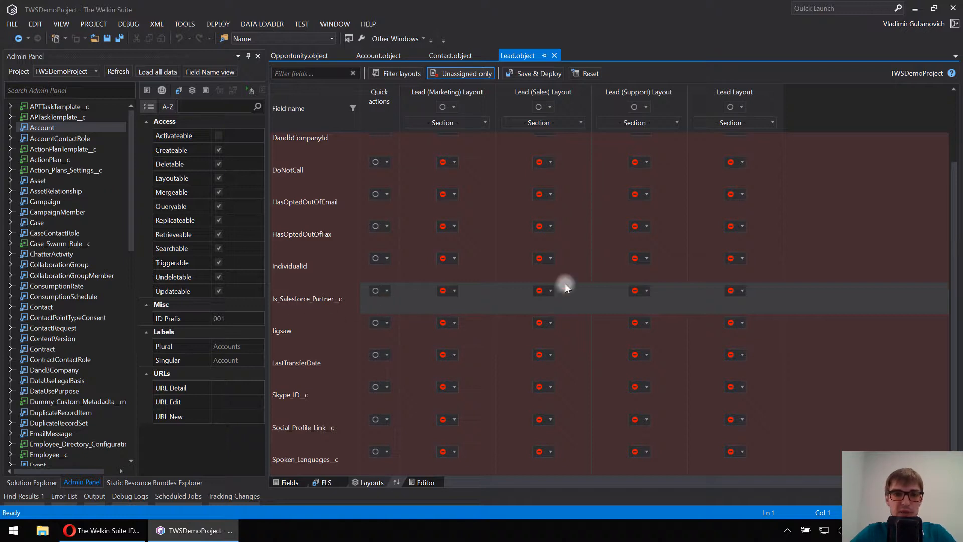
left_click(382, 292)
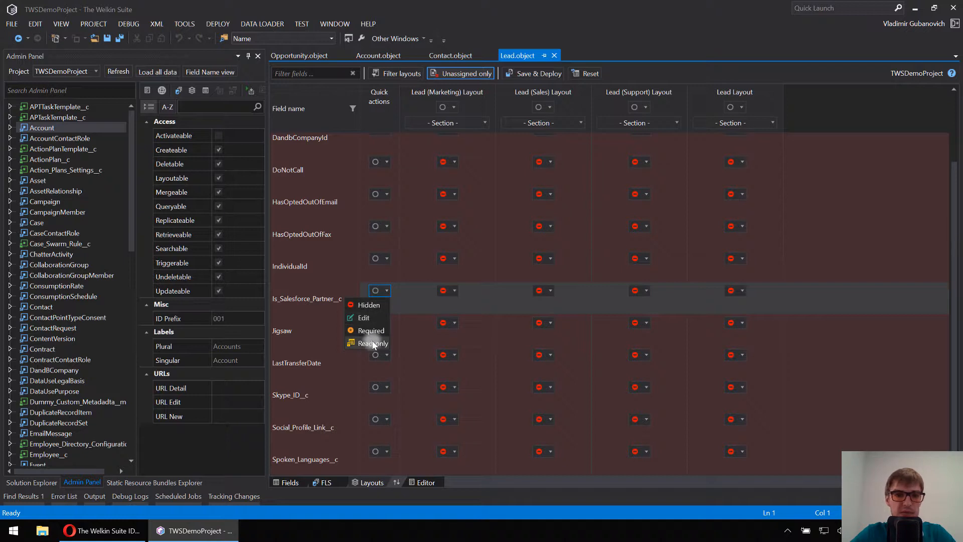
left_click(371, 318)
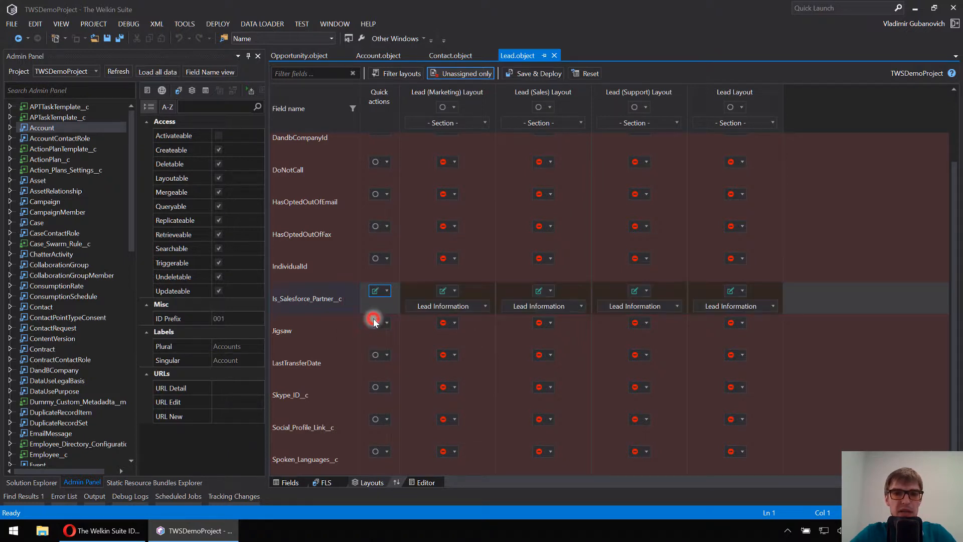
Step: Set Is_Salesforce_Partner__c to Read-only on the Lead (Support) and Lead (Marketing) layouts
left_click(550, 289)
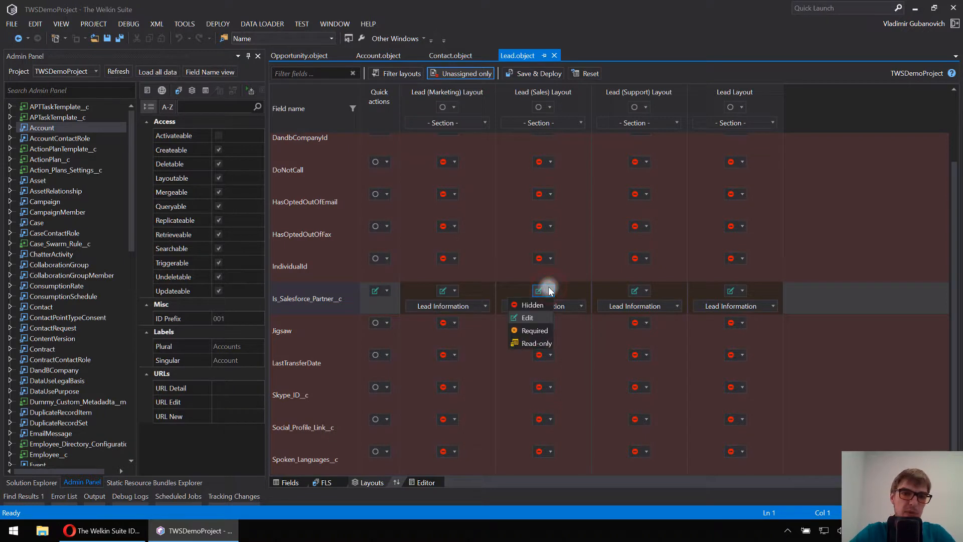
left_click(641, 290)
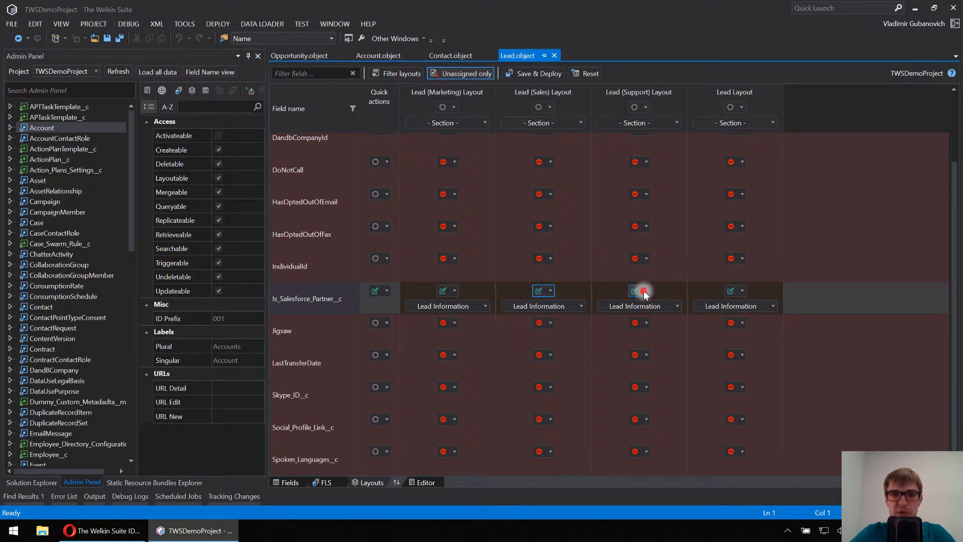
left_click(642, 291)
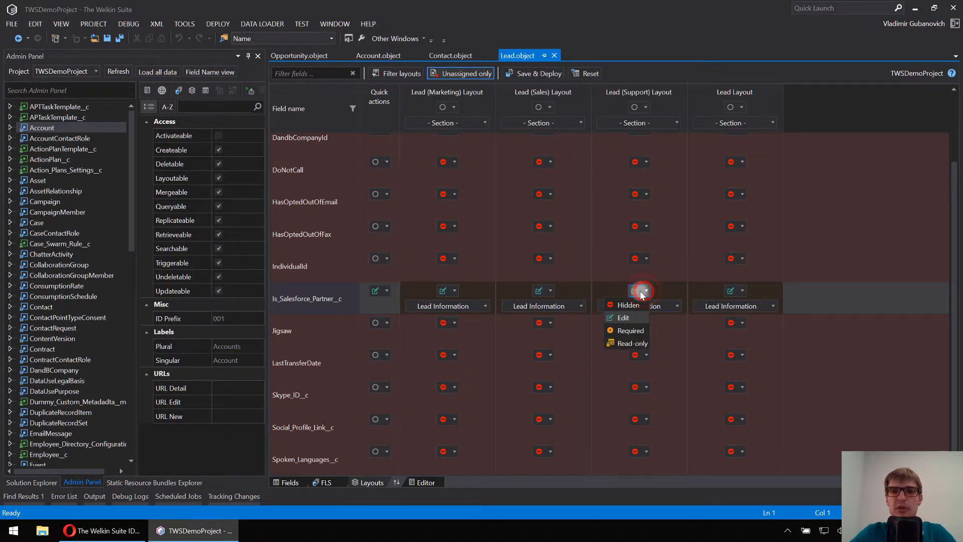
left_click(624, 344)
left_click(453, 291)
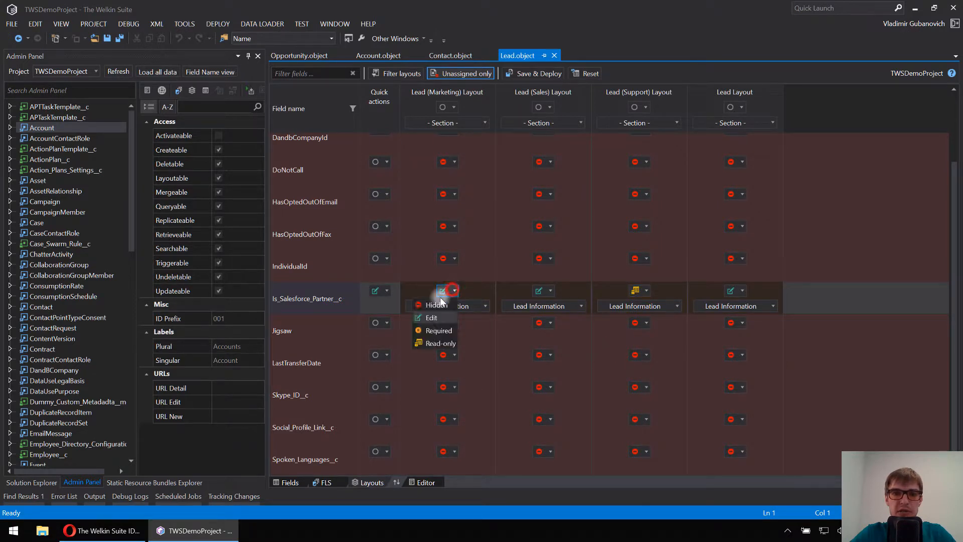
left_click(441, 343)
Step: Set Is_Salesforce_Partner__c to Required on the Lead Layout and Lead (Sales) Layout, and to Hidden on the Lead (Support) Layout
left_click(742, 290)
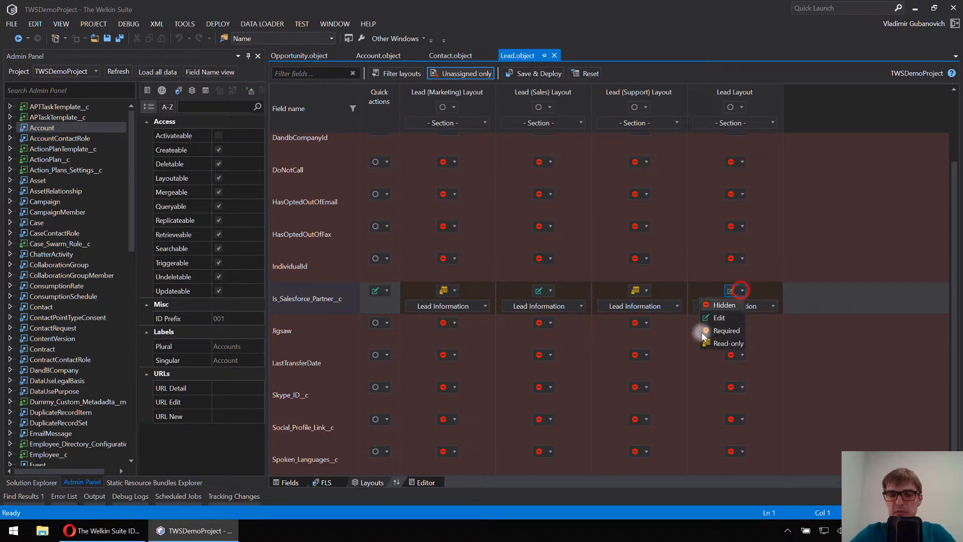
left_click(721, 329)
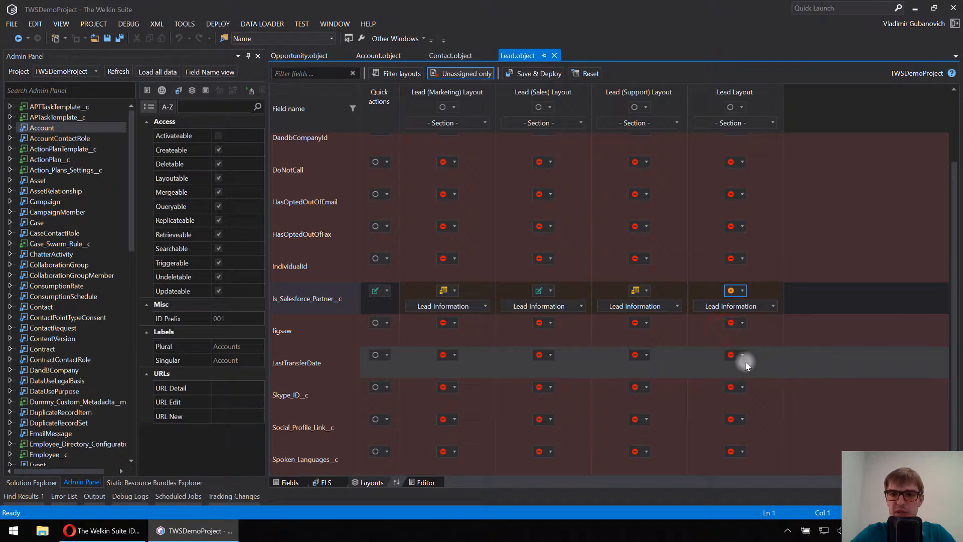
left_click(540, 291)
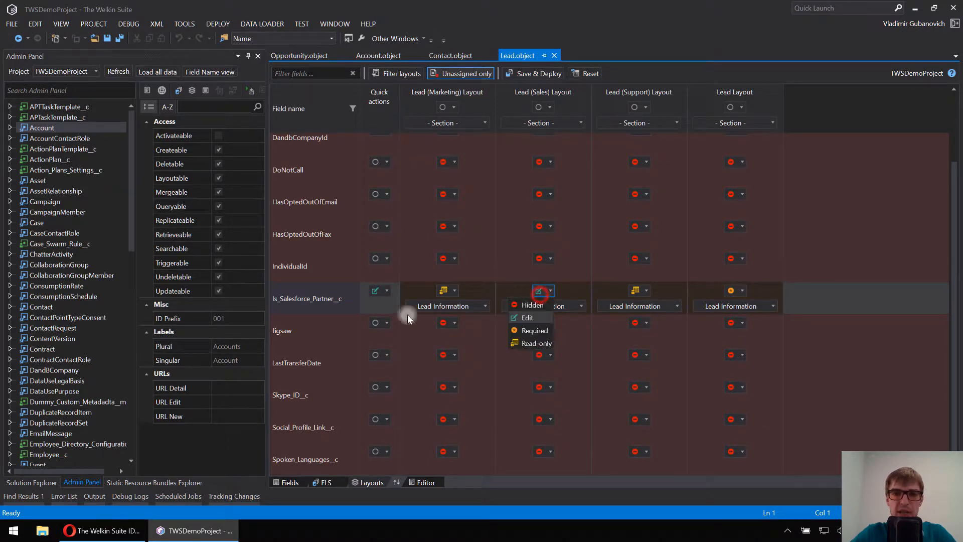
left_click(535, 330)
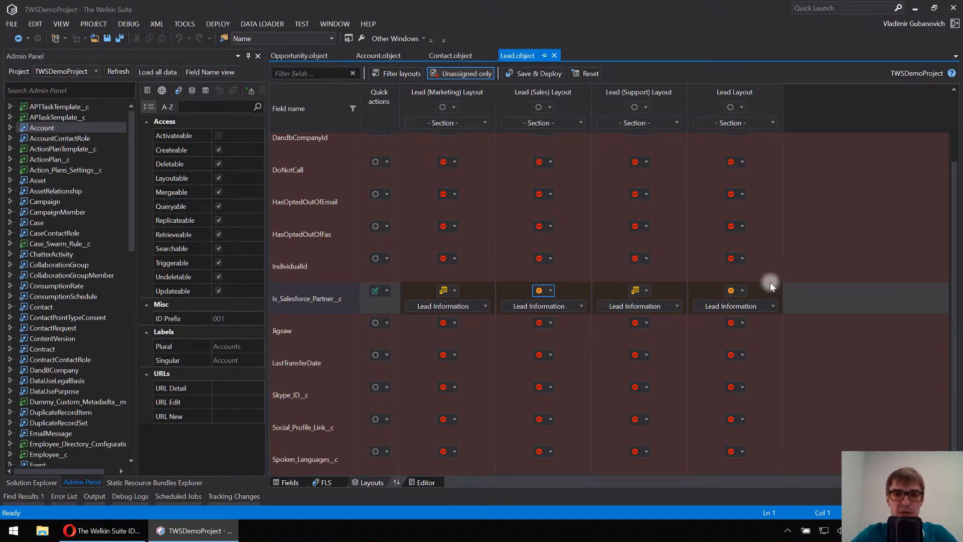
left_click(644, 290)
left_click(627, 305)
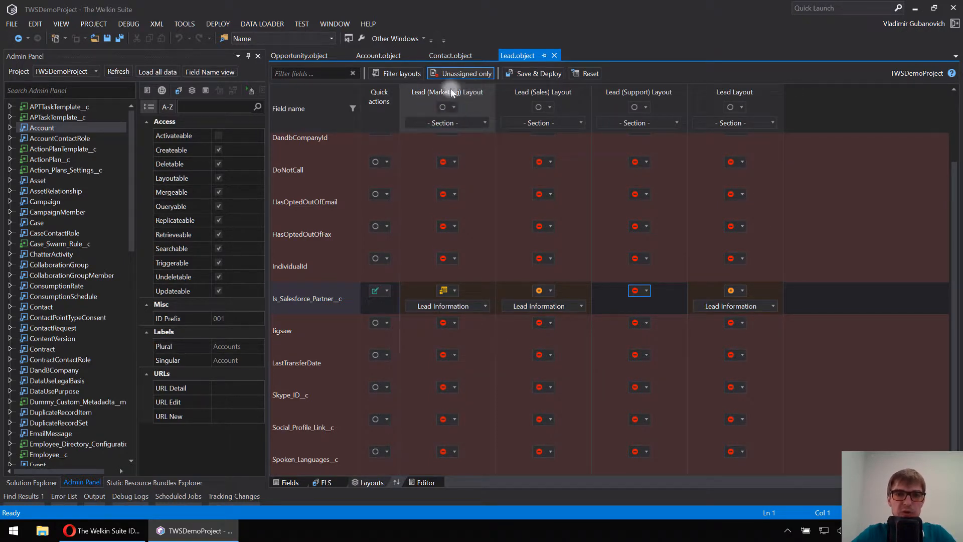
Step: Examine the column-wide access and section options of the Lead (Marketing) Layout and the section choices for Is_Salesforce_Partner__c
left_click(454, 107)
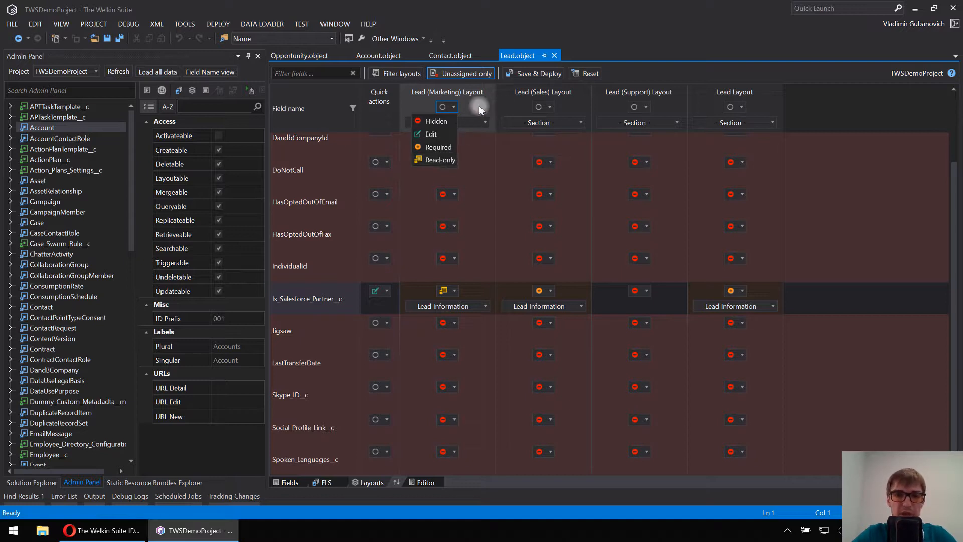
left_click(478, 123)
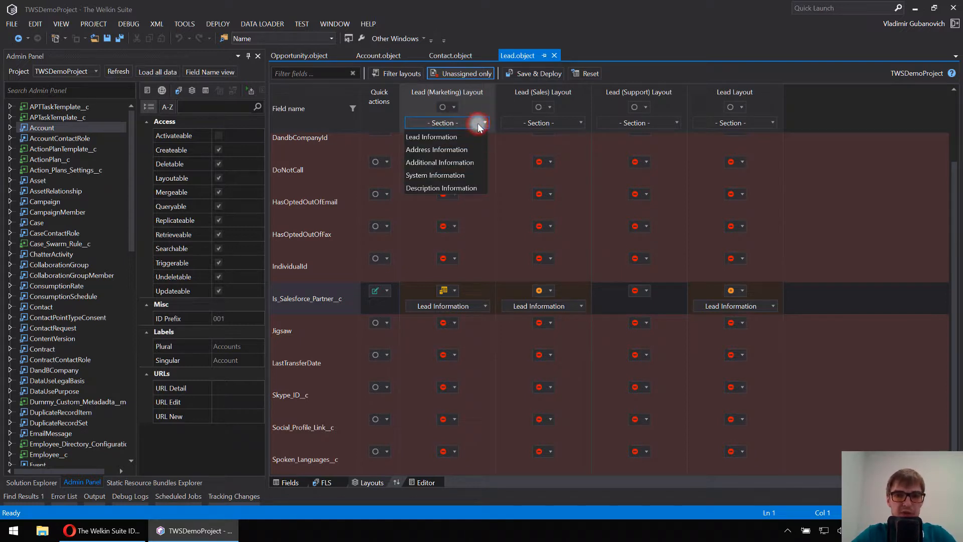
left_click(478, 123)
left_click(457, 304)
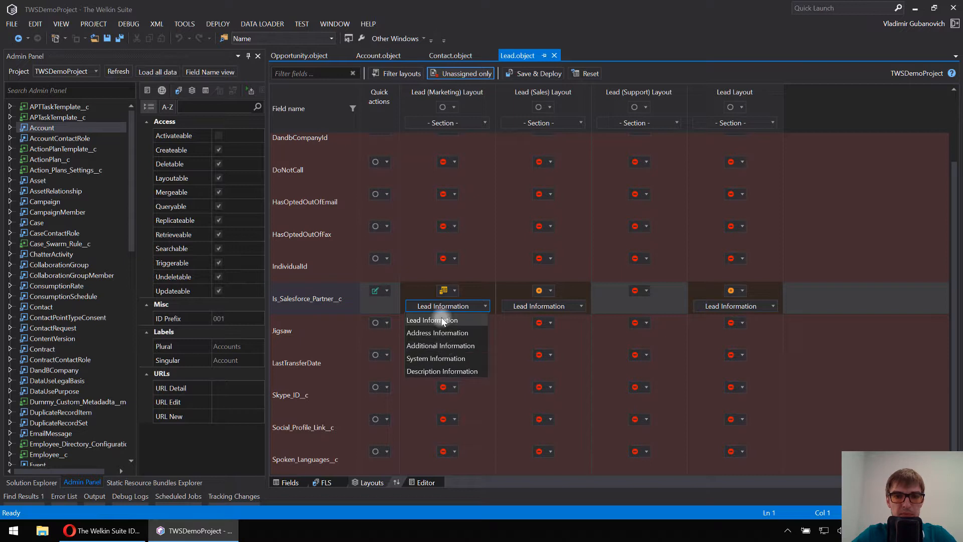
left_click(443, 321)
left_click(523, 306)
left_click(707, 301)
left_click(718, 307)
left_click(717, 306)
left_click(598, 312)
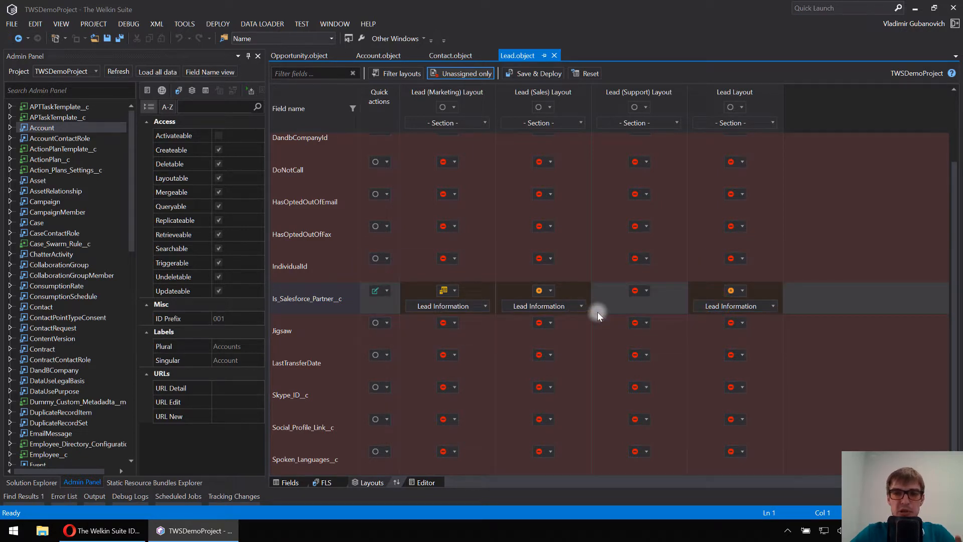
left_click(391, 296)
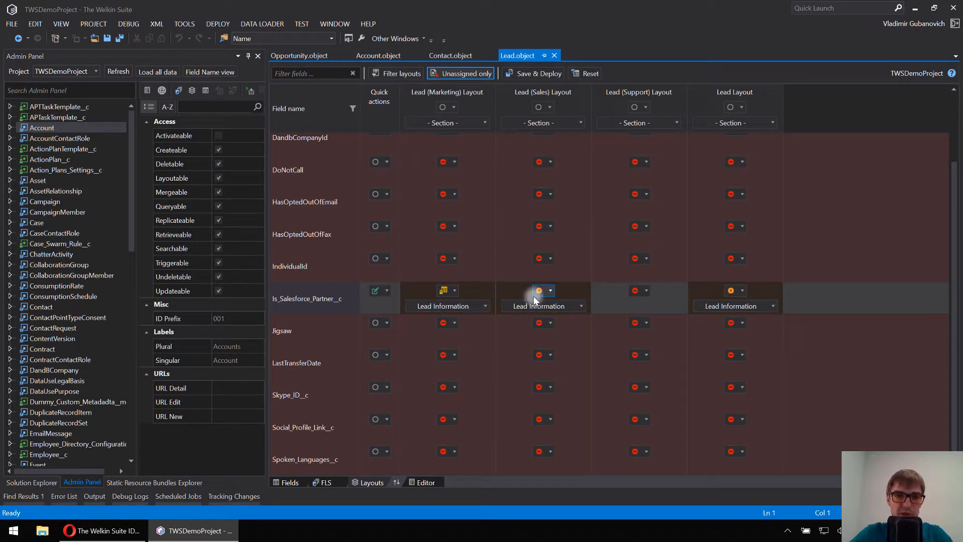
Step: Start a bulk apply of Is_Salesforce_Partner__c's layout settings and find Skype_ID__c with the filter "Sky" to include it
right_click(302, 297)
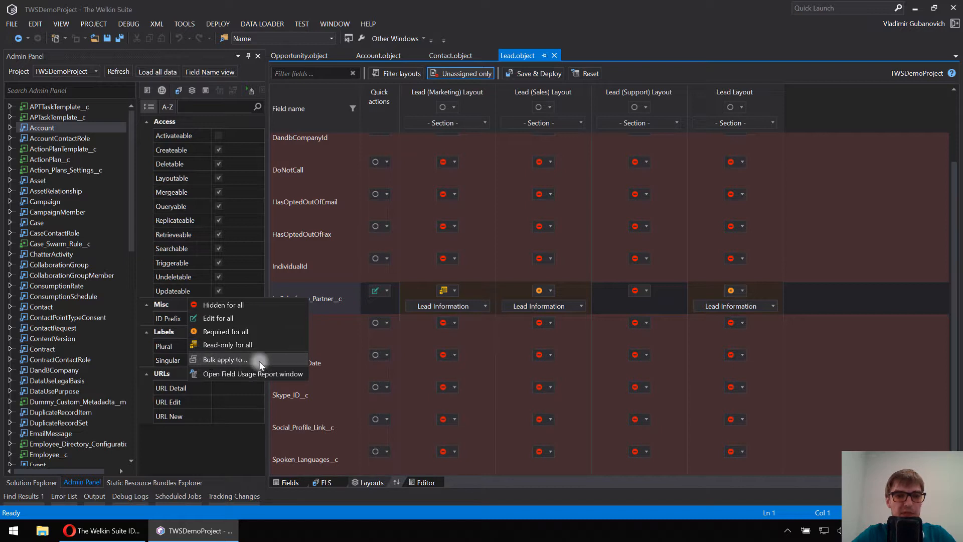
left_click(281, 361)
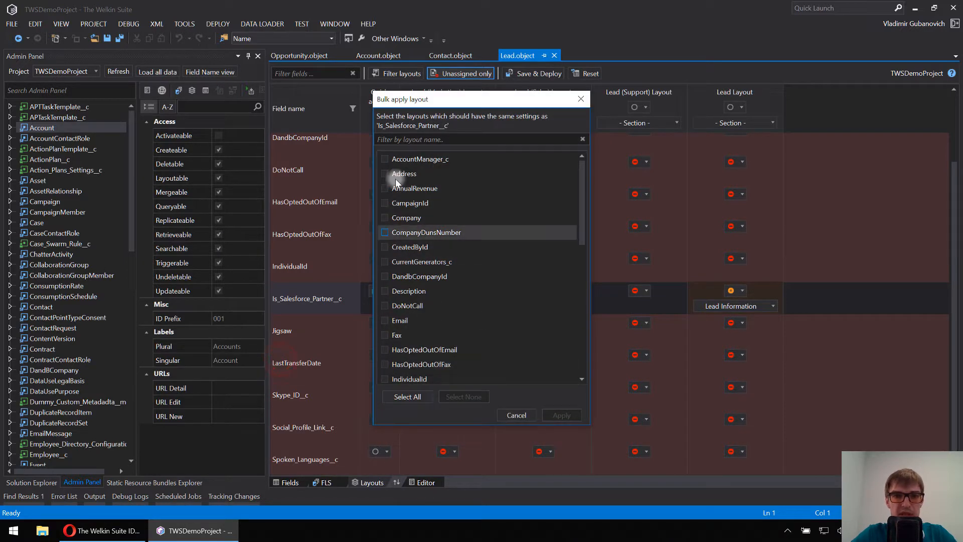
left_click(406, 140)
type("Sky")
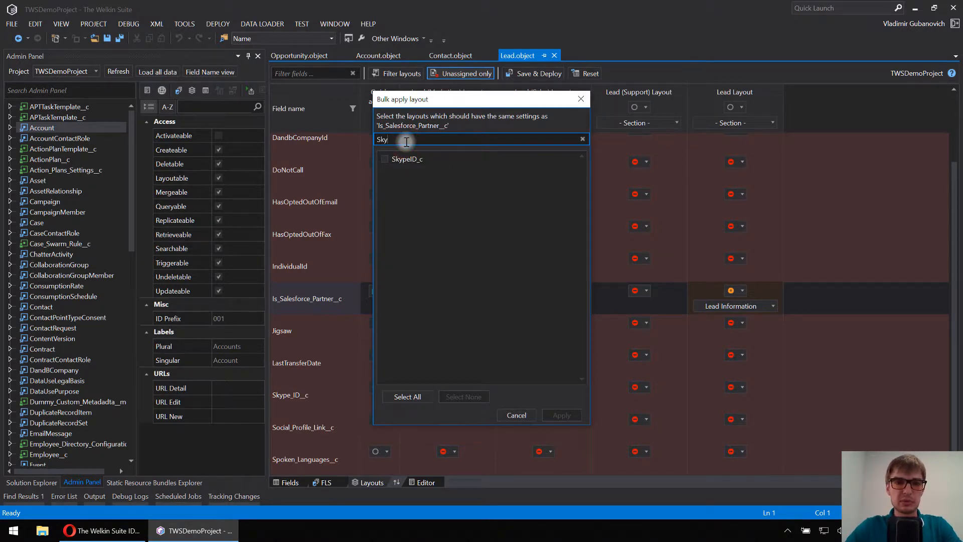
left_click(386, 159)
left_click(581, 139)
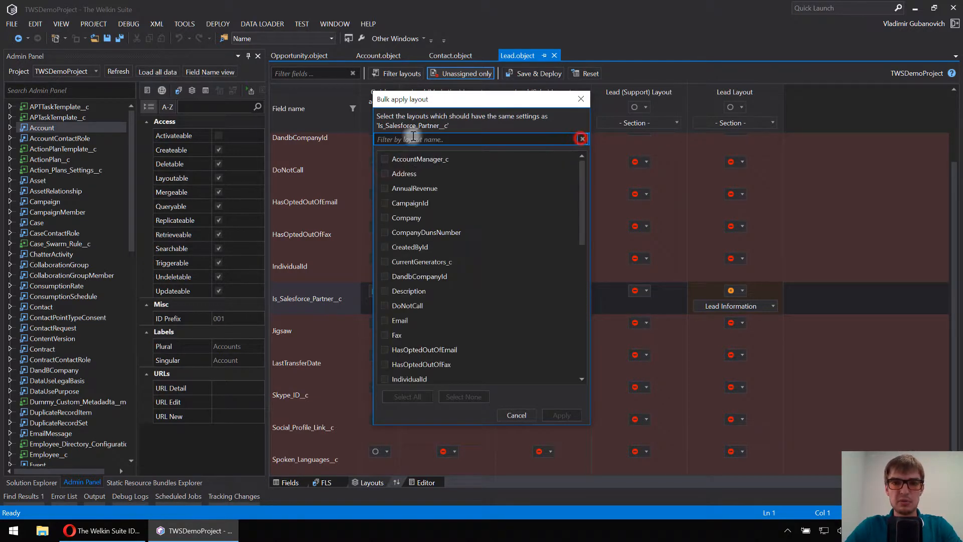
Step: Add Account_Manager__c and Spoken_Languages__c to the fields receiving the bulk layout settings, filtering by "Acc" and "Spok"
left_click(428, 140)
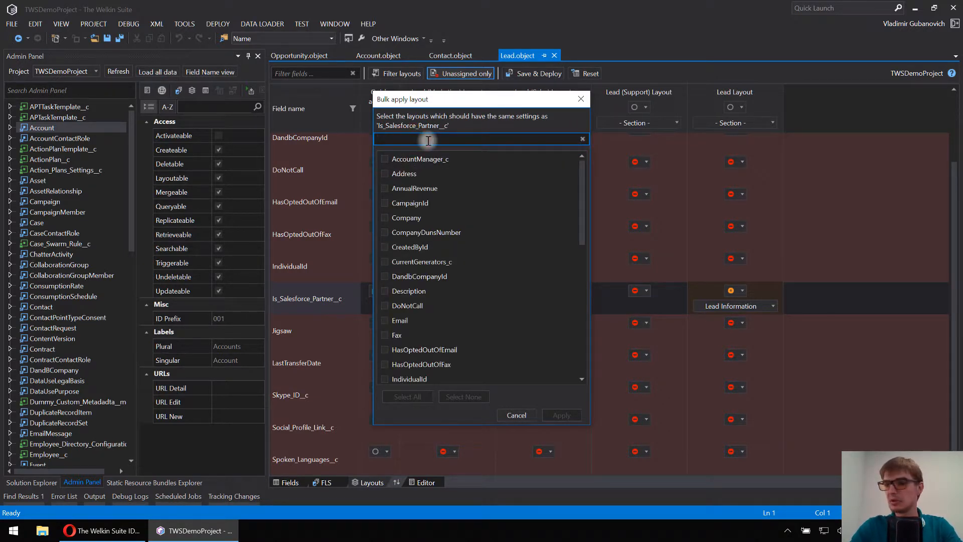
type("Acc")
left_click(389, 159)
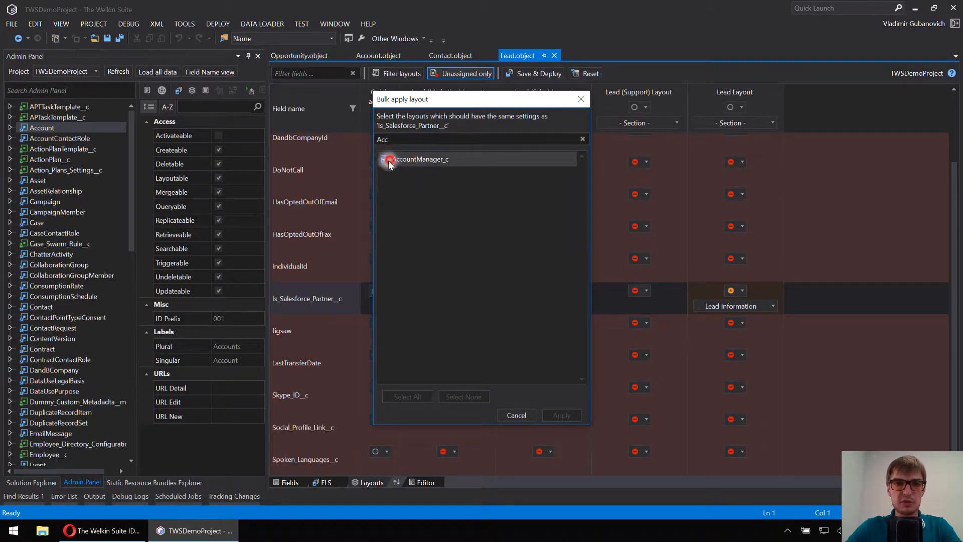
left_click(582, 139)
left_click(511, 139)
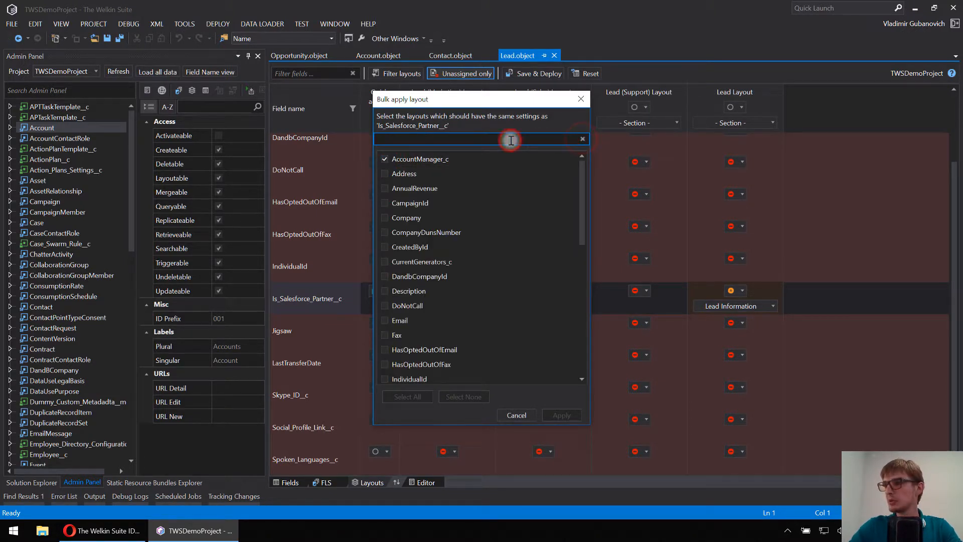
type("Spok")
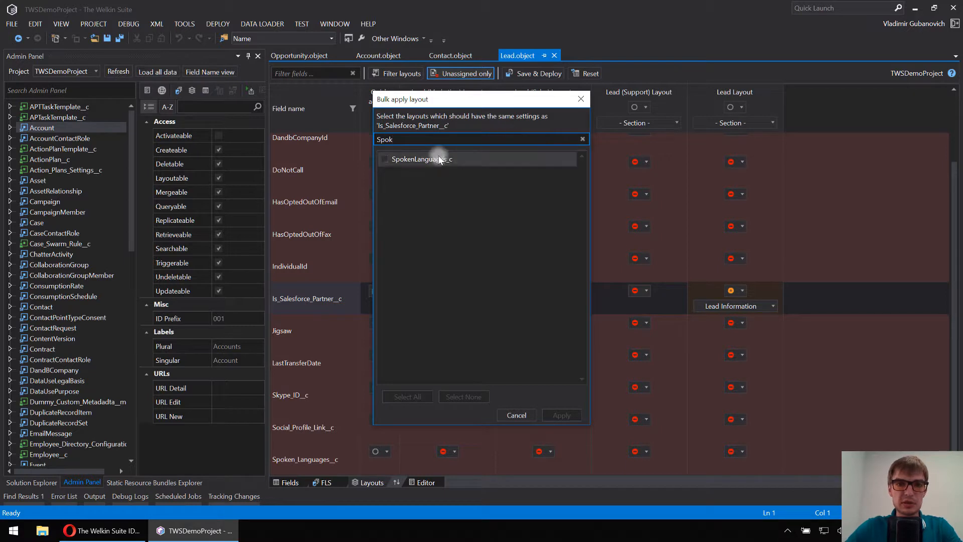
left_click(381, 160)
left_click(583, 139)
Step: Add Social_Profile_Link__c to the bulk apply selection using the filter "Soci", and clear the filter
left_click(519, 140)
type("Scoai")
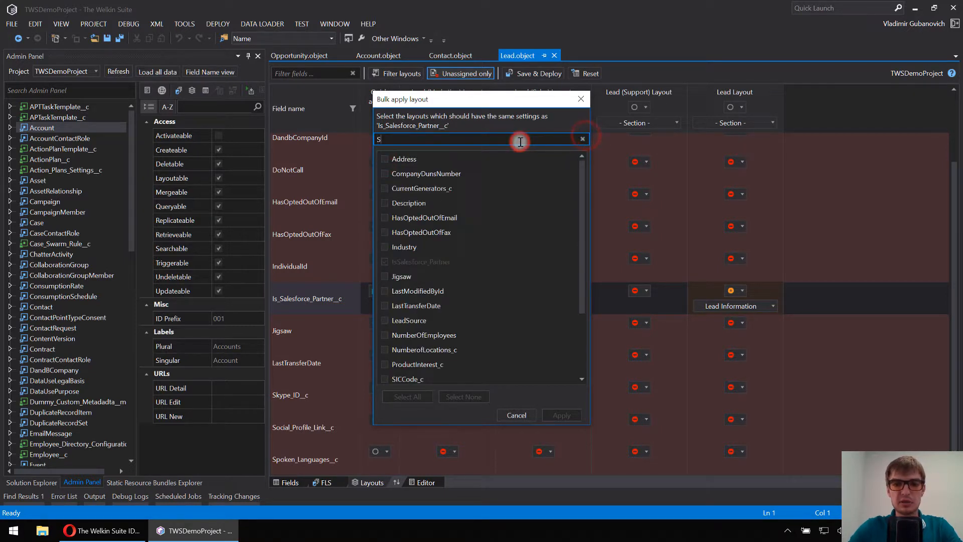
key("BackSpace")
key("BackSpace")
key("BackSpace")
key("BackSpace")
type("oci")
left_click(385, 159)
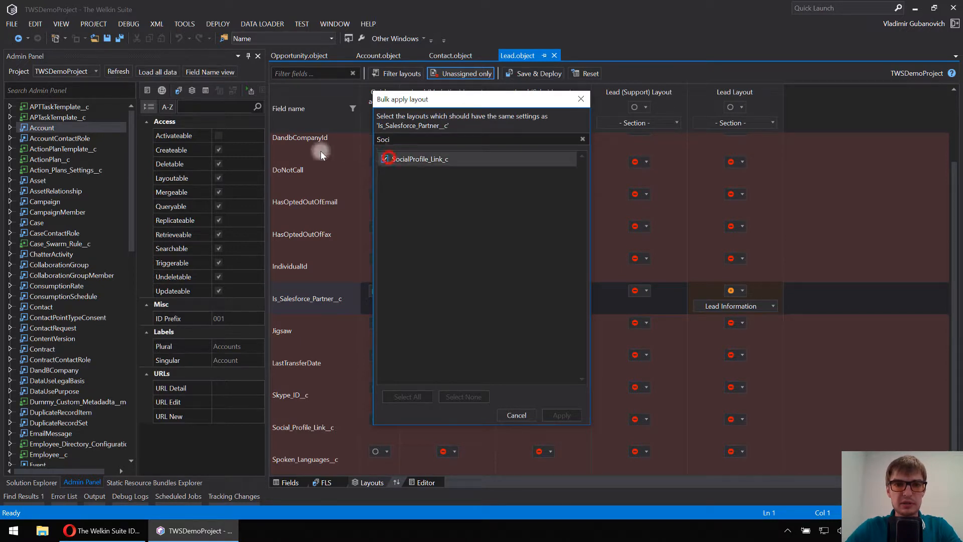
left_click(582, 139)
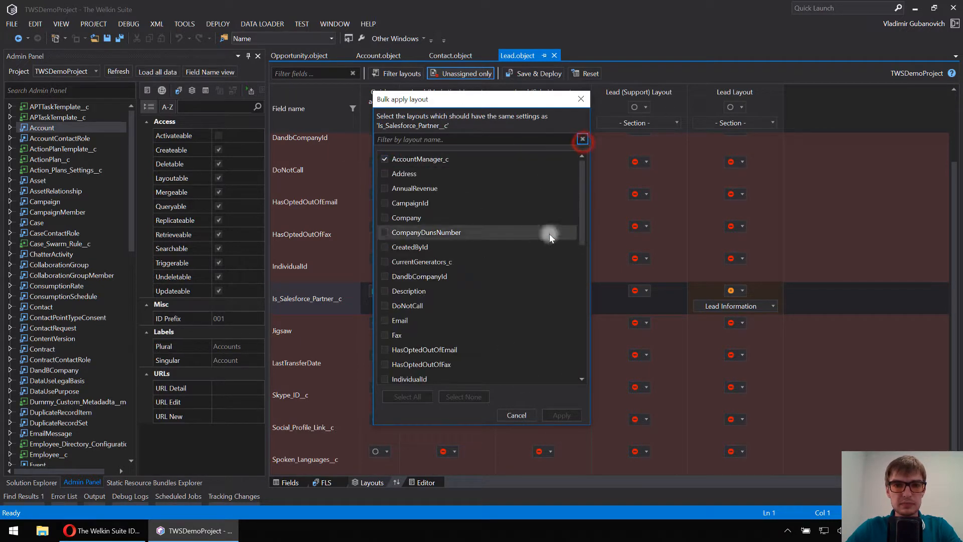
Step: Check the field selection in the full list and apply Is_Salesforce_Partner__c's layout settings to the chosen fields
left_click_drag(583, 219, 576, 374)
double_click(385, 321)
scroll(536, 326, "up", 3)
scroll(536, 326, "down", 3)
left_click(560, 415)
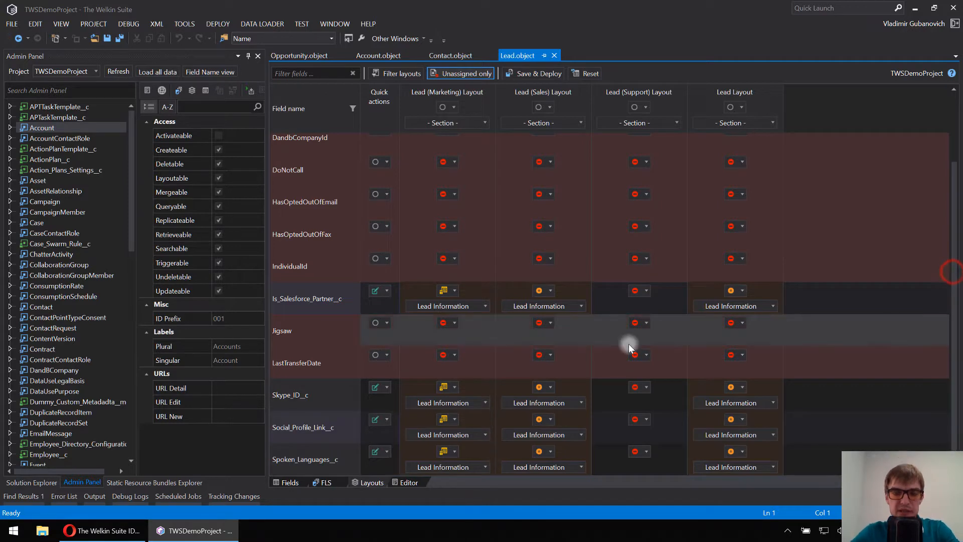
Step: Review the updated Lead field rows, and save and deploy the layout changes to Salesforce
scroll(629, 346, "up", 3)
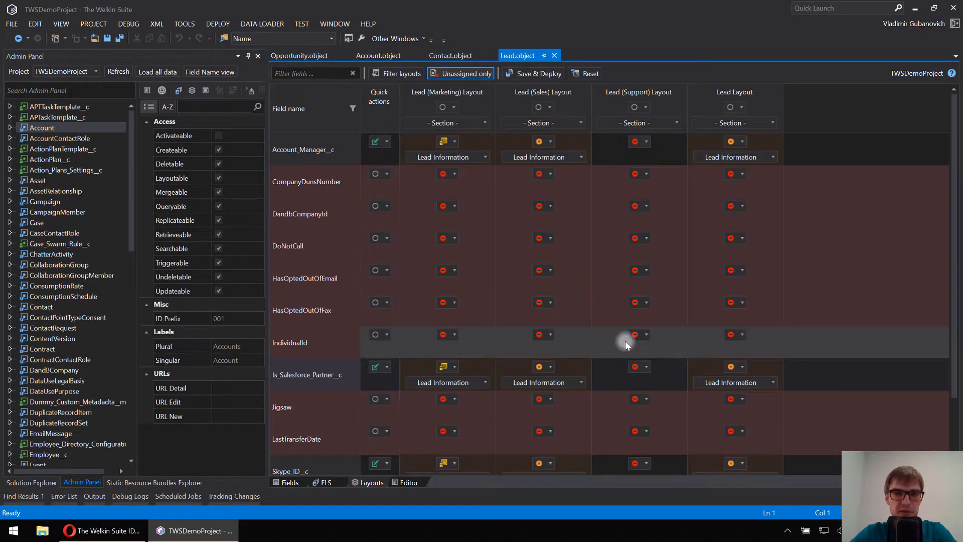
scroll(623, 344, "down", 3)
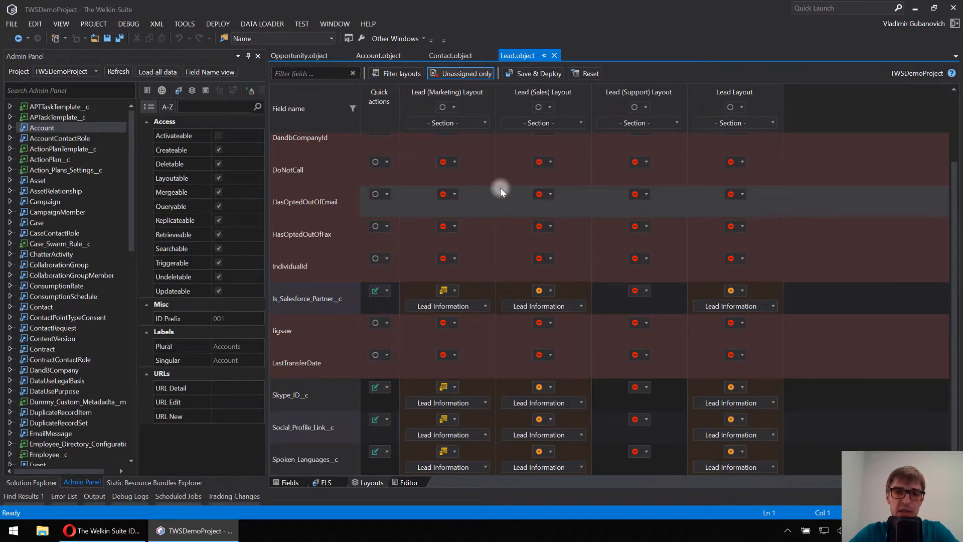
left_click(519, 75)
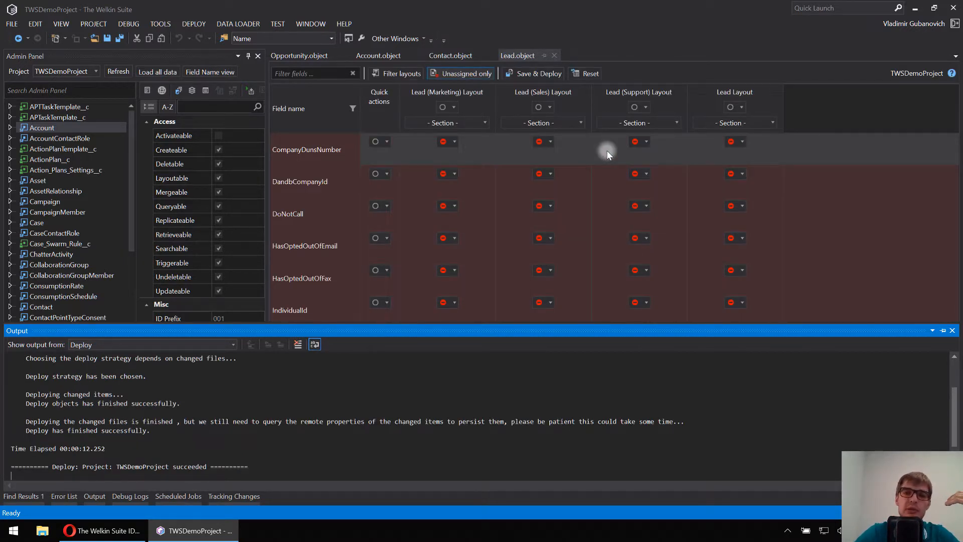
Step: Open the Lead (Marketing) Layout in the org's page layout editor, maximize the browser window, and review the fields under Lead Information
left_click(622, 71)
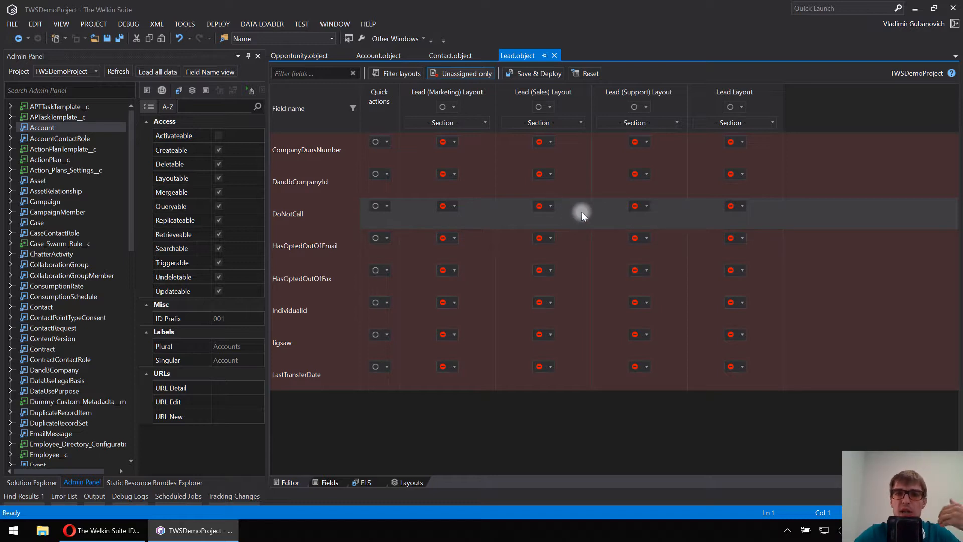
left_click(480, 109)
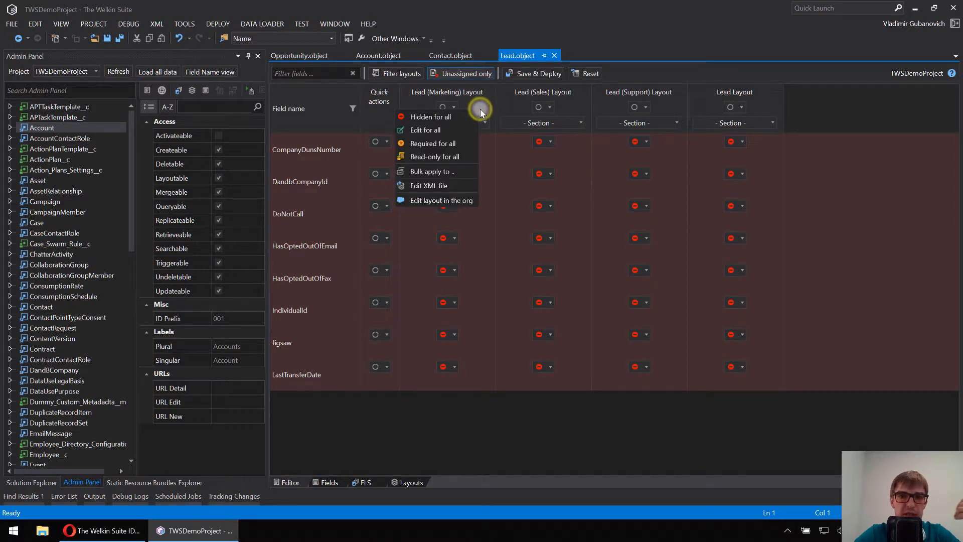
left_click(434, 199)
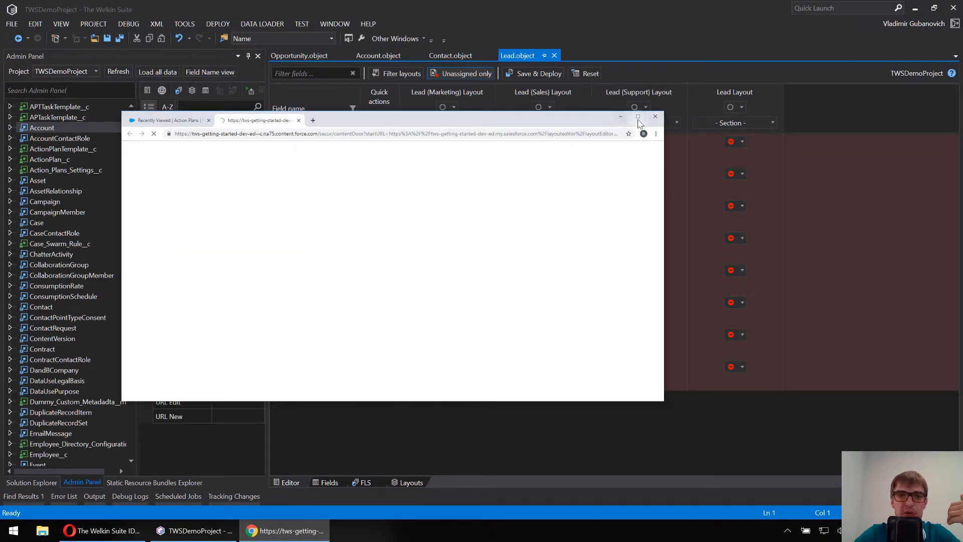
left_click(637, 120)
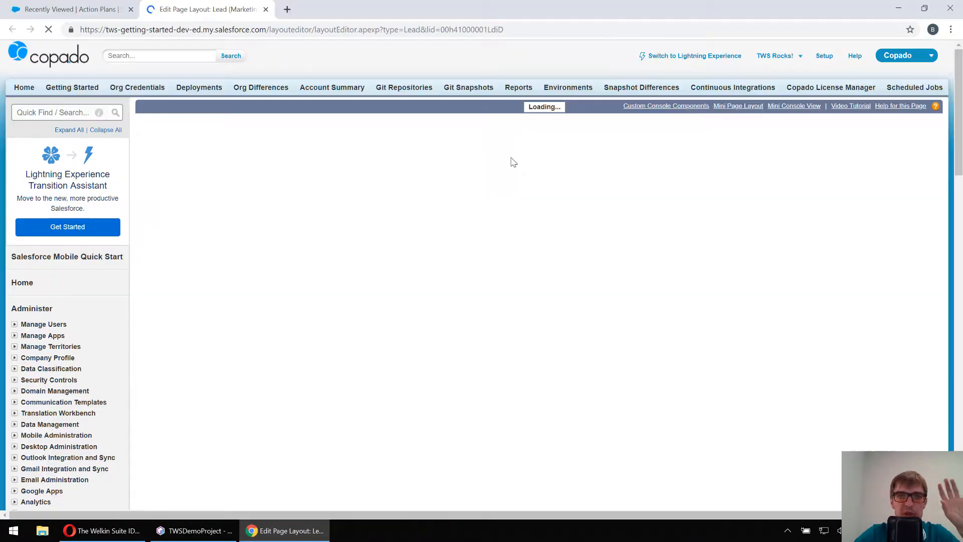
scroll(560, 251, "down", 5)
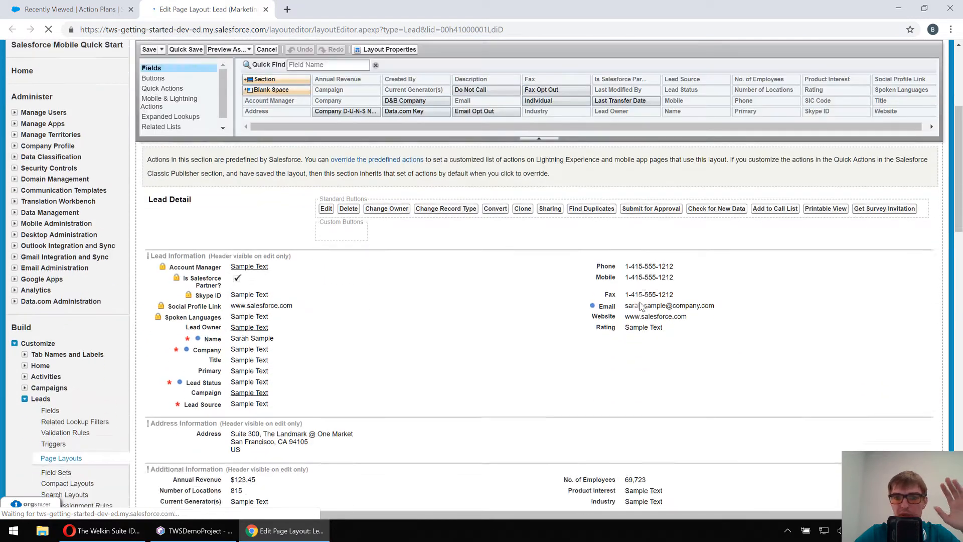
scroll(722, 356, "down", 2)
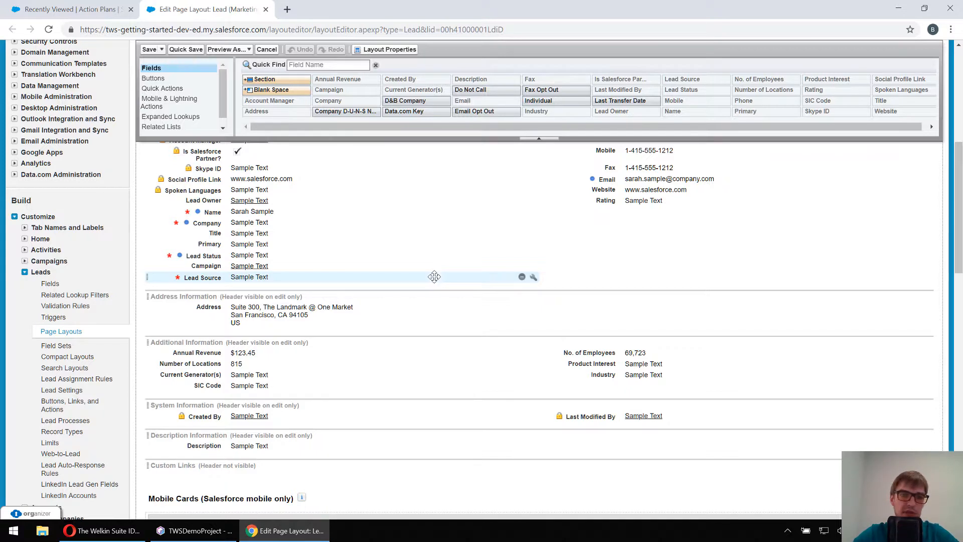
scroll(432, 275, "up", 5)
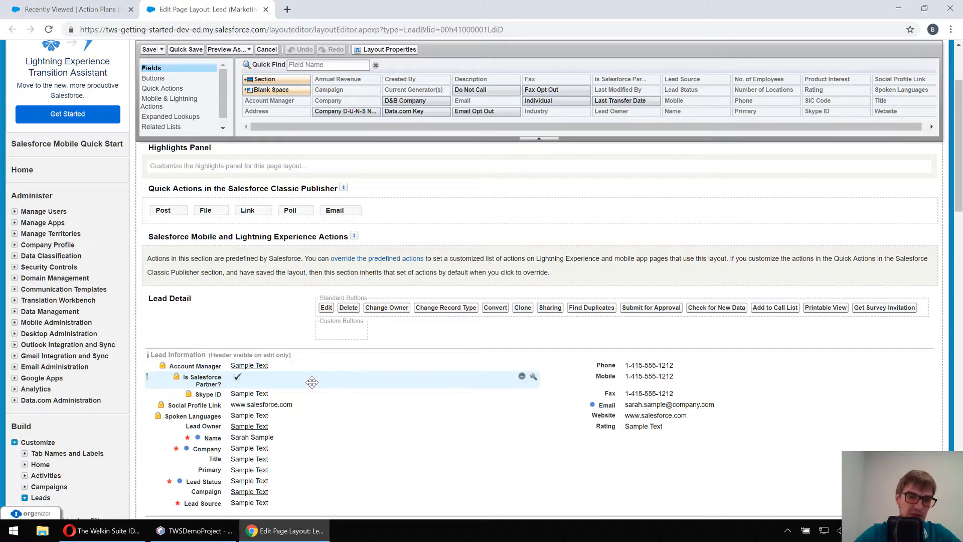
left_click(196, 531)
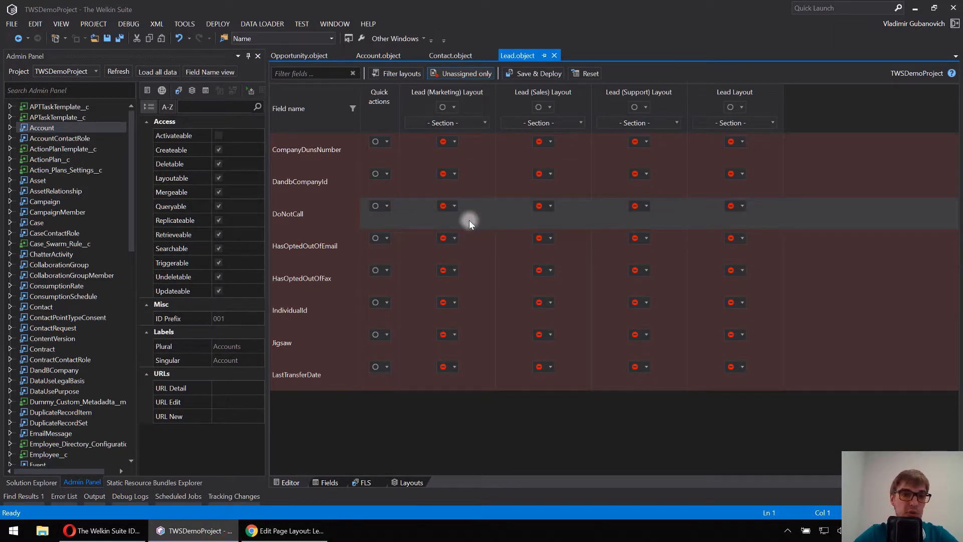
left_click(102, 530)
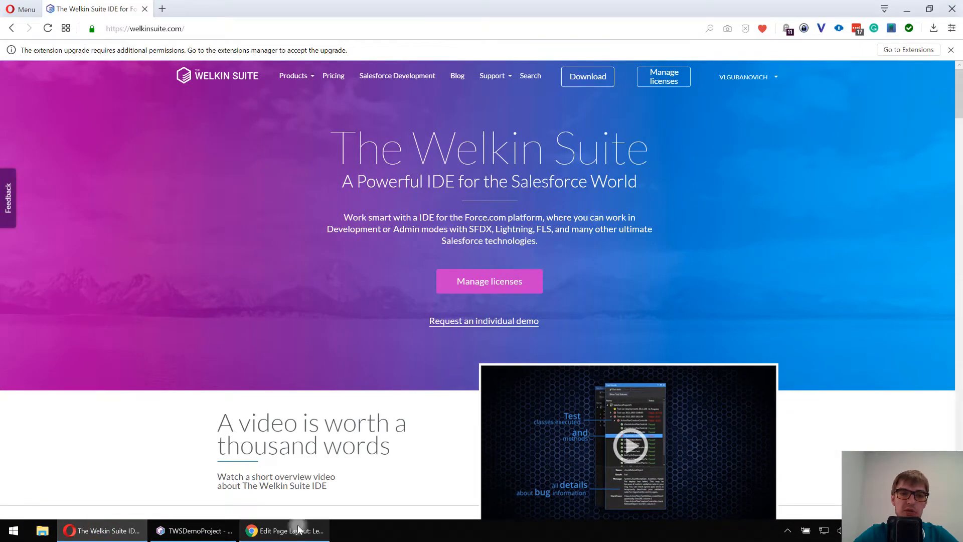
left_click(284, 531)
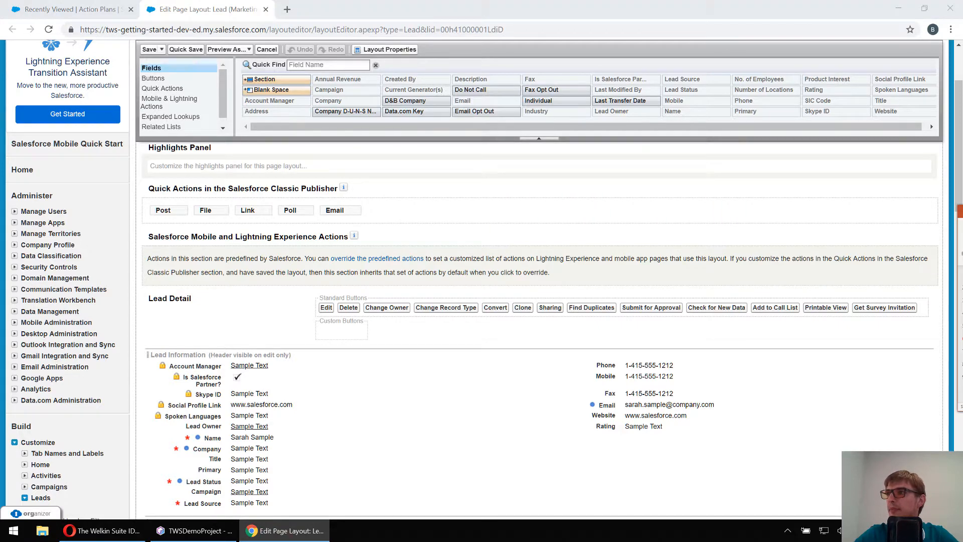
Step: Switch to the AdminWebinarSeries-Webinar2-02July2019.pptx presentation in PowerPoint, start the slide show from the current slide, and advance to the Questions & Answers slide
left_click_drag(962, 228, 411, 216)
double_click(407, 216)
key("shift+F5")
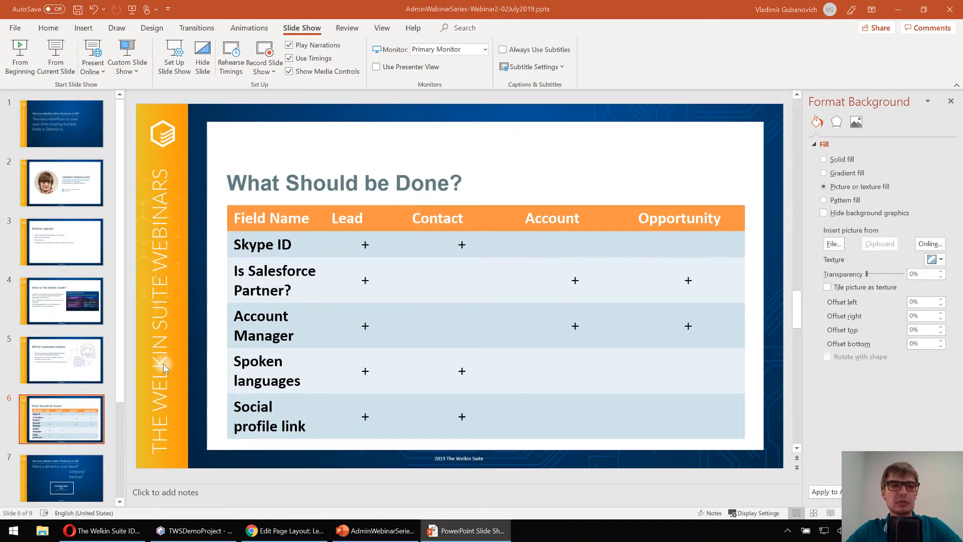
left_click(293, 354)
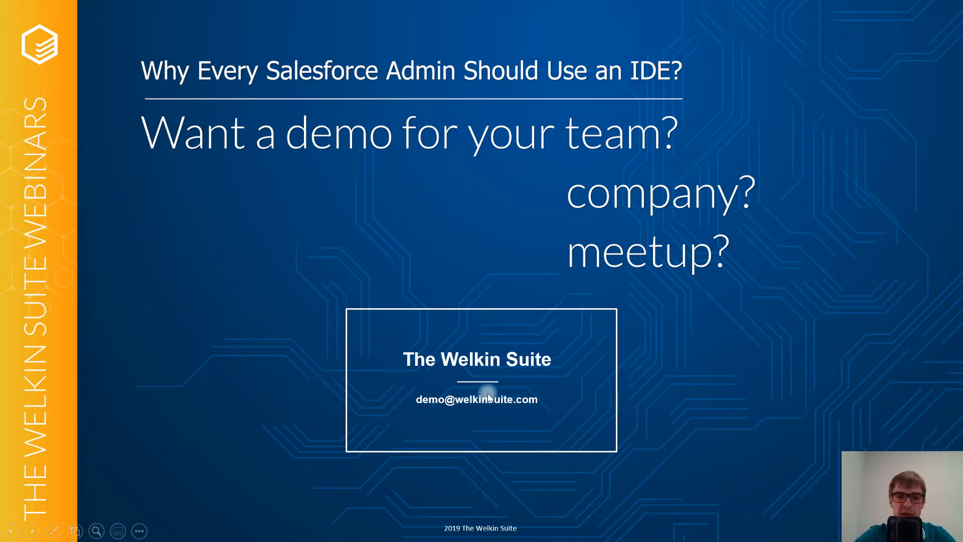
left_click(765, 458)
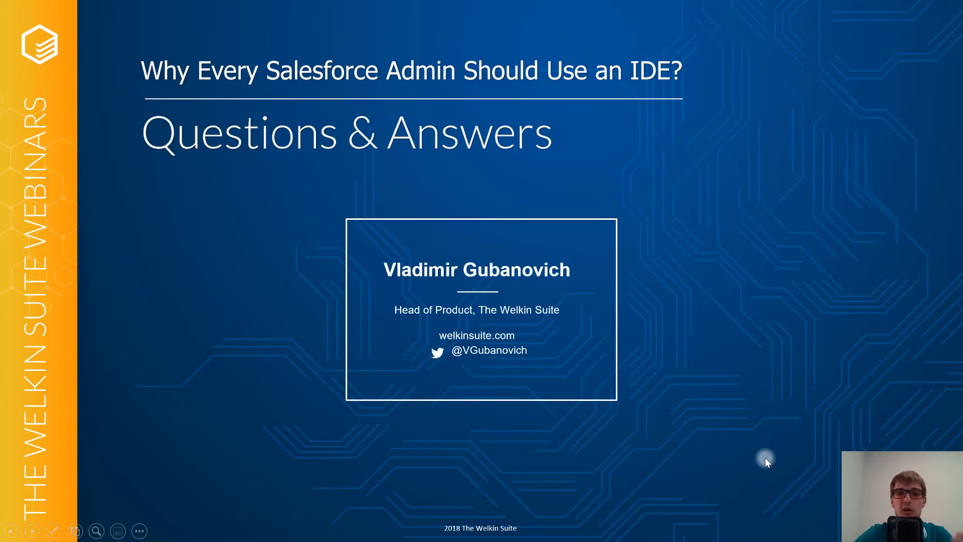